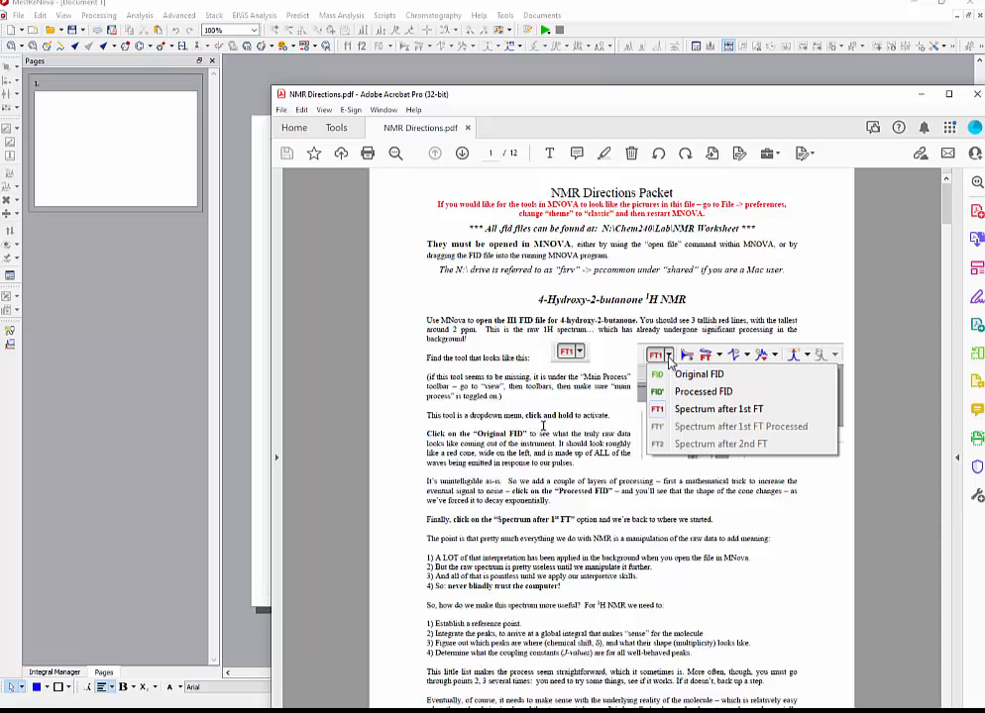
Open the H1 FID file for 4-hydroxy-2-butanone in MestReNova and bring its spectrum to the front.
{"action": "left_click", "coordinate": [134, 270]}
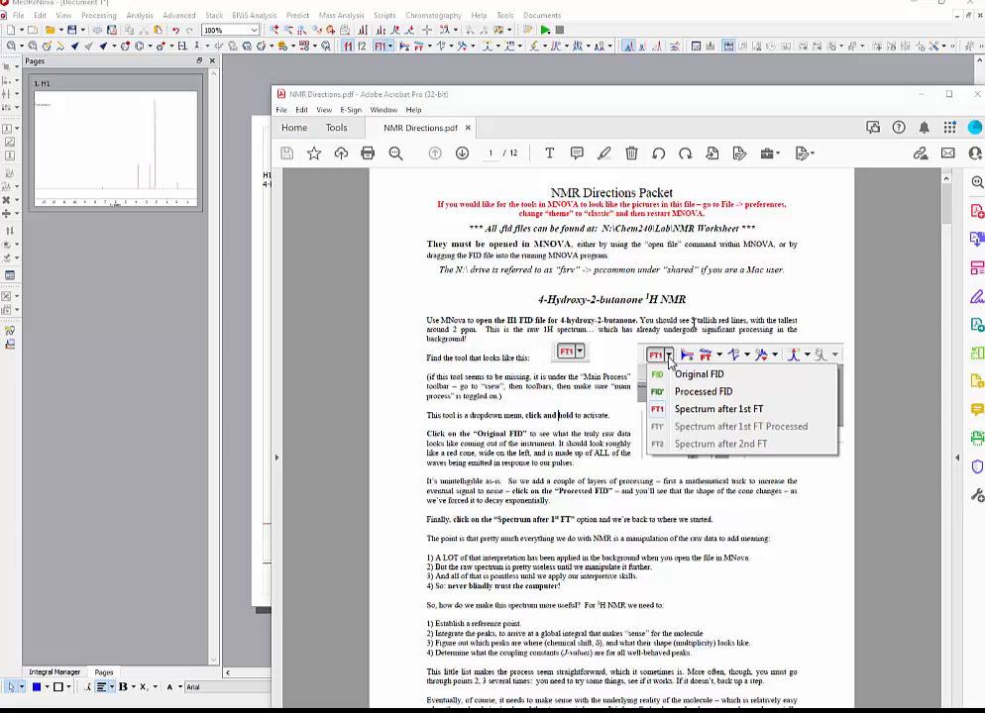
{"action": "left_click", "coordinate": [226, 331]}
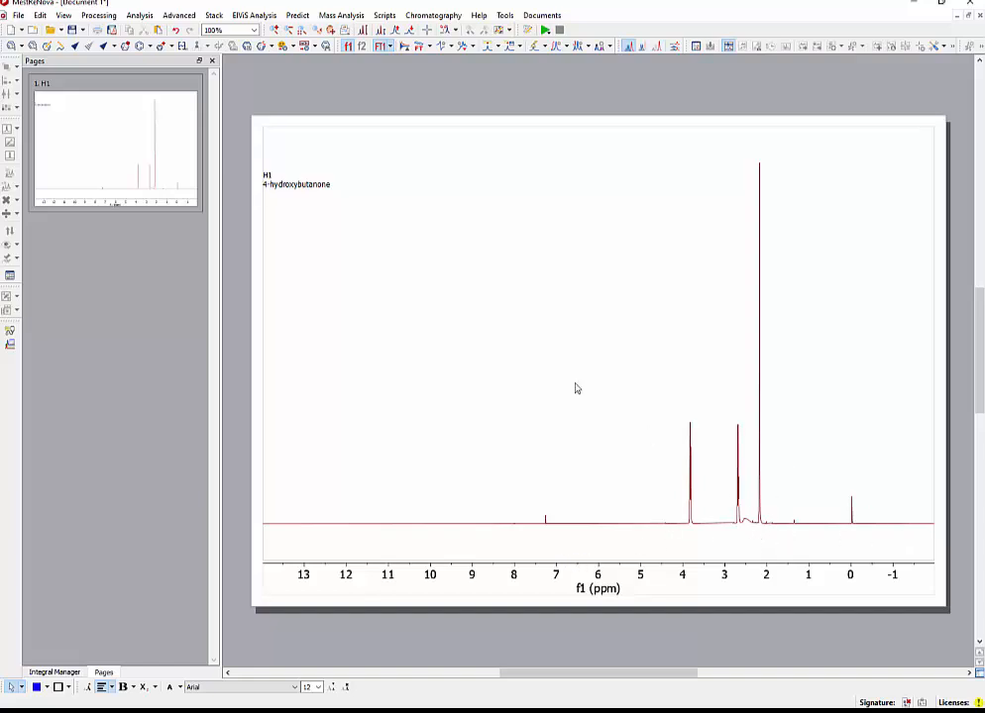
View the H1 data as Original FID and Processed FID, finishing on Spectrum after 1st FT.
{"action": "left_click", "coordinate": [391, 46]}
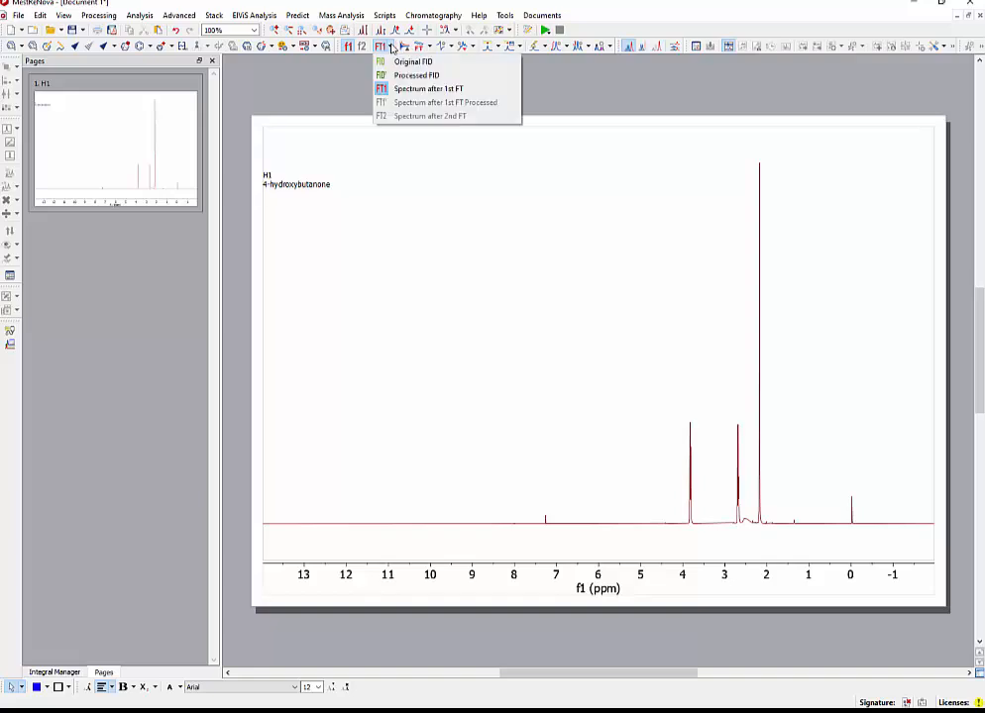
{"action": "left_click", "coordinate": [392, 61]}
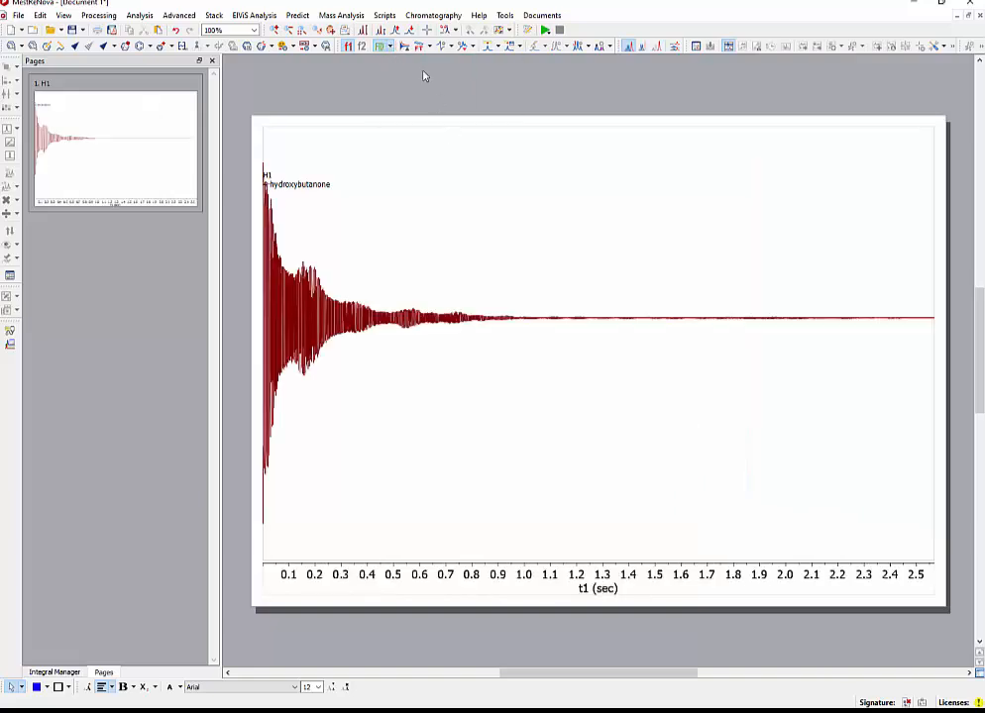
{"action": "left_click", "coordinate": [392, 47]}
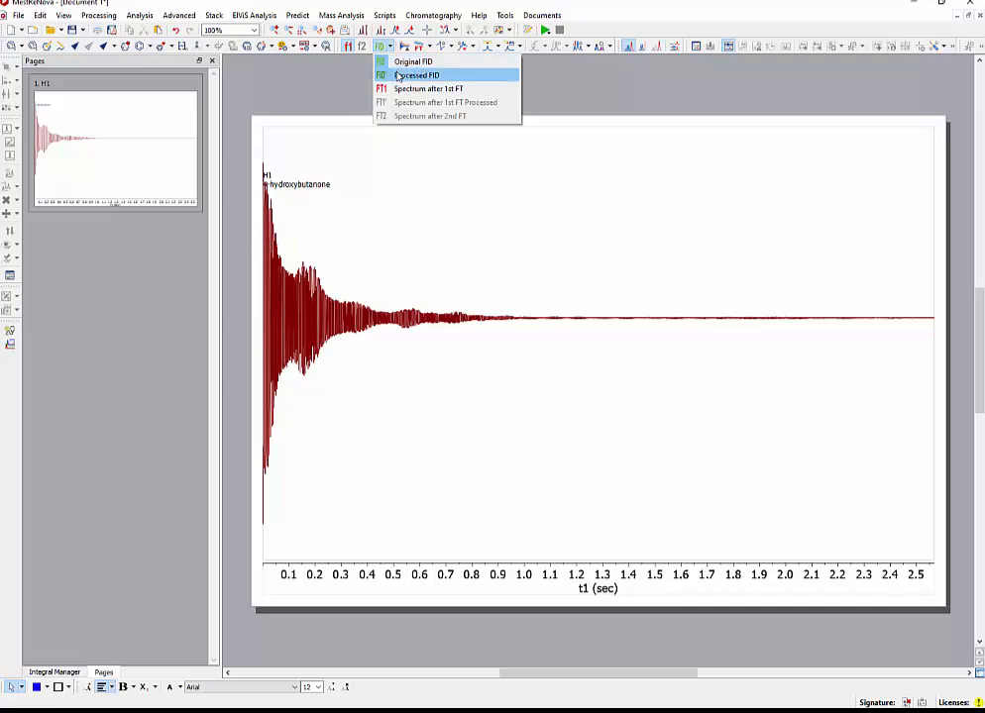
{"action": "left_click", "coordinate": [394, 74]}
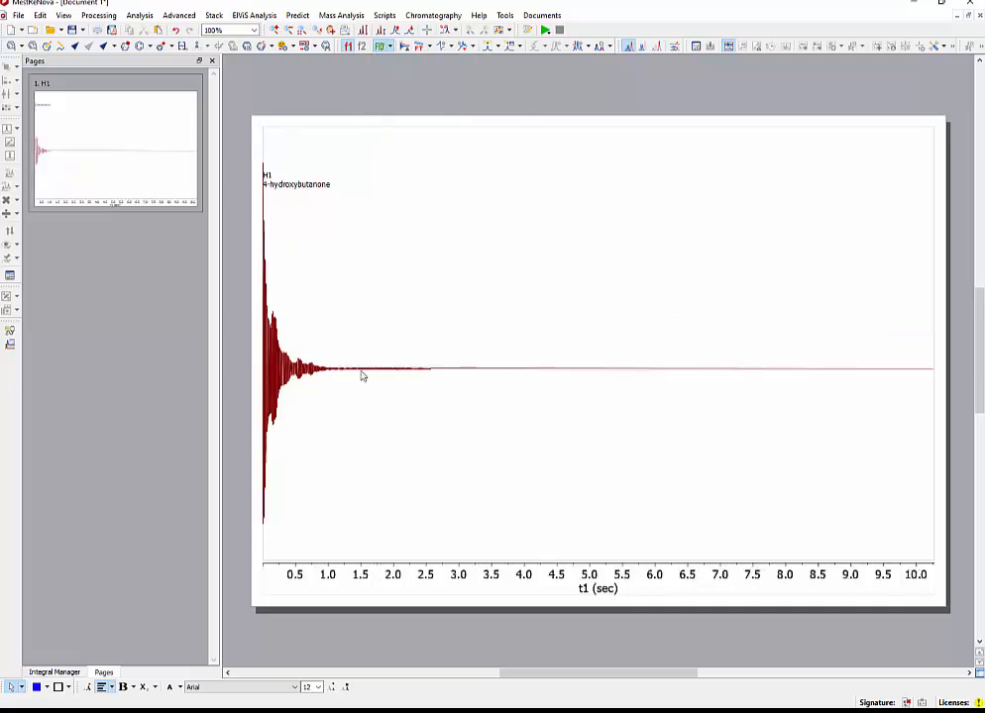
{"action": "left_click", "coordinate": [391, 47]}
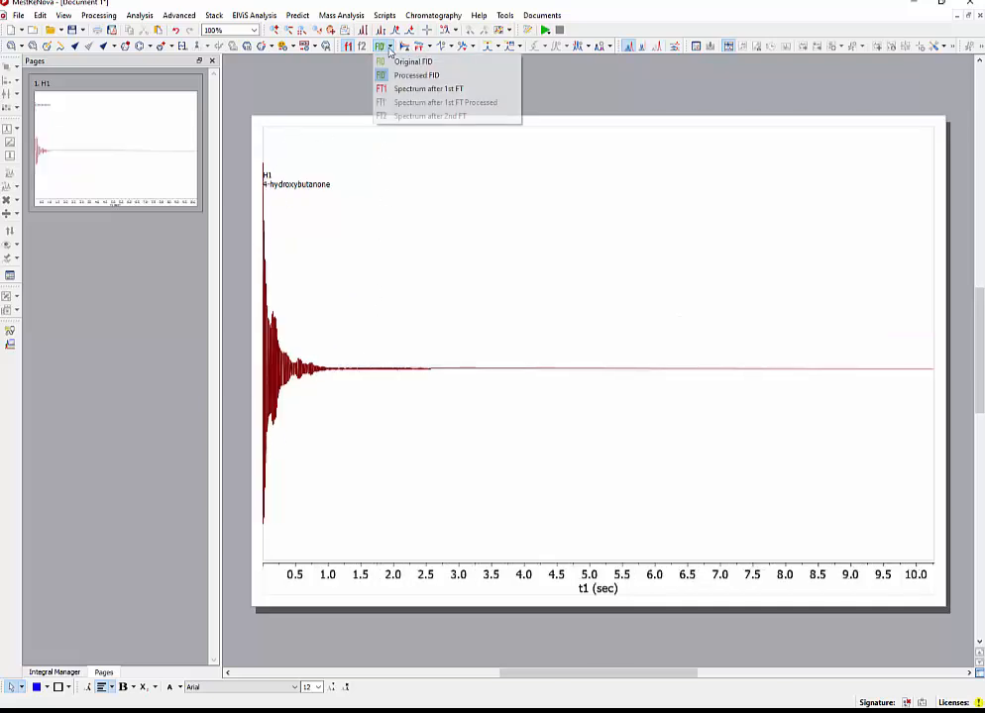
{"action": "left_click", "coordinate": [409, 88]}
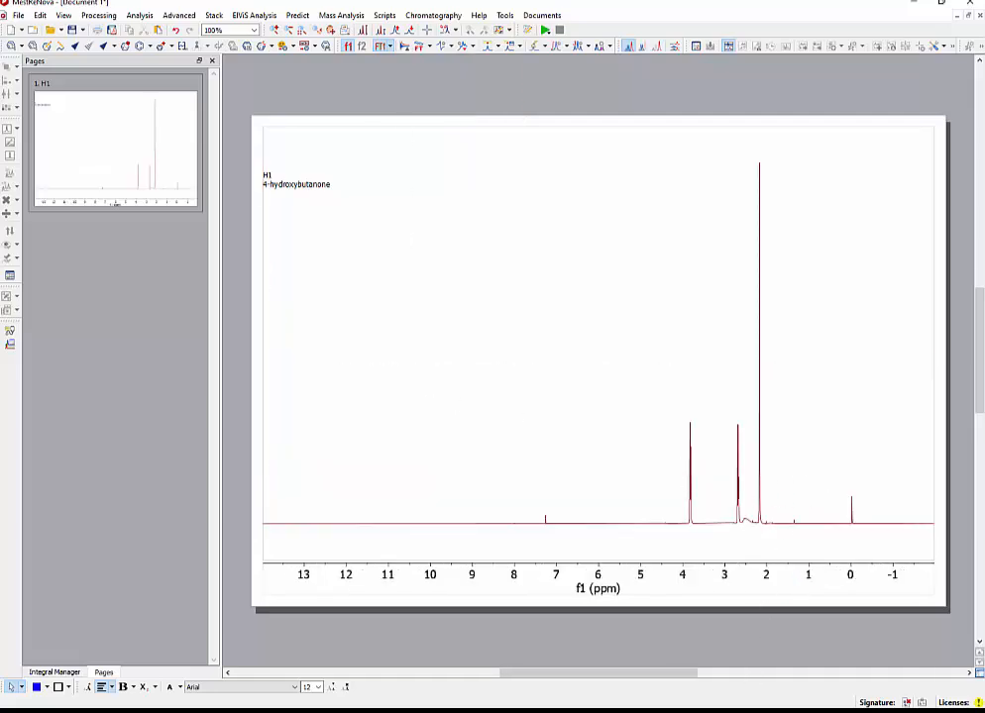
Switch to the NMR directions in Adobe Acrobat and read the page 2 instructions on zooming and establishing a reference peak.
{"action": "key", "text": "alt+Tab"}
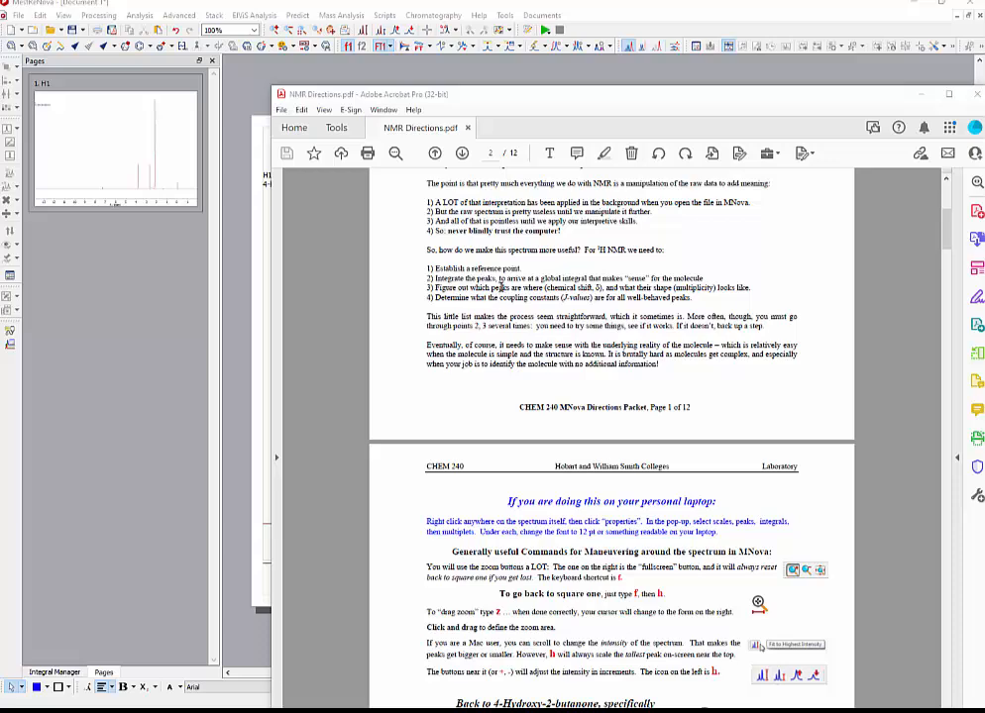
{"action": "scroll", "coordinate": [501, 287], "scroll_direction": "down", "scroll_amount": 5}
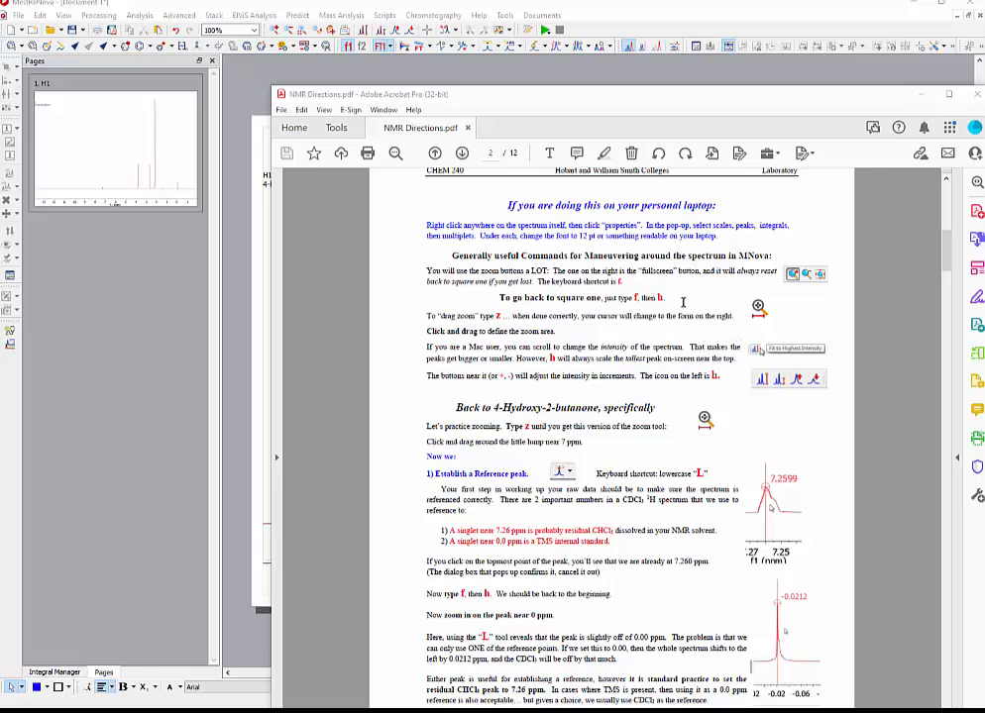
{"action": "scroll", "coordinate": [588, 395], "scroll_direction": "down", "scroll_amount": 2}
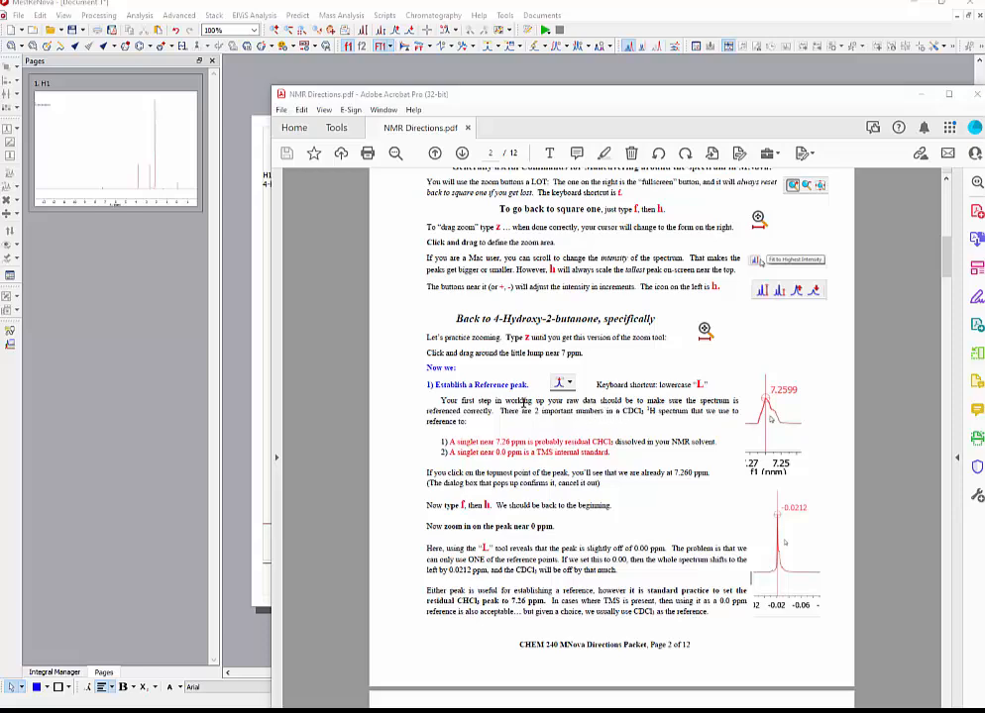
{"action": "left_click", "coordinate": [172, 544]}
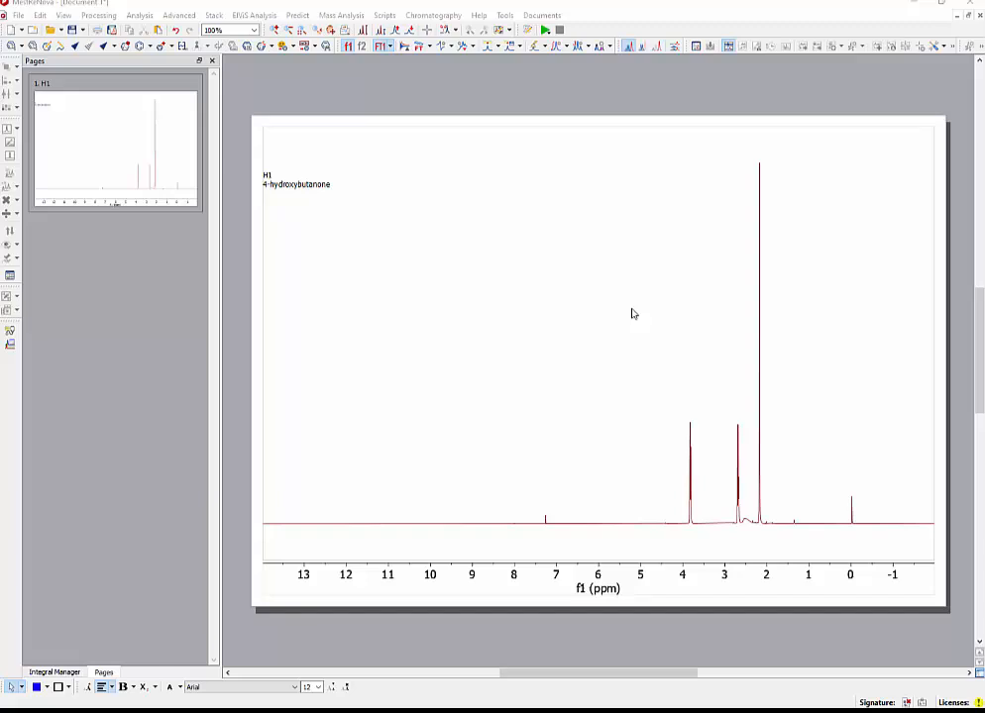
Reference the small residual CHCl3 peak near 7 ppm with a new shift of 7.2600 ppm.
{"action": "left_click", "coordinate": [523, 435]}
{"action": "key", "text": "c"}
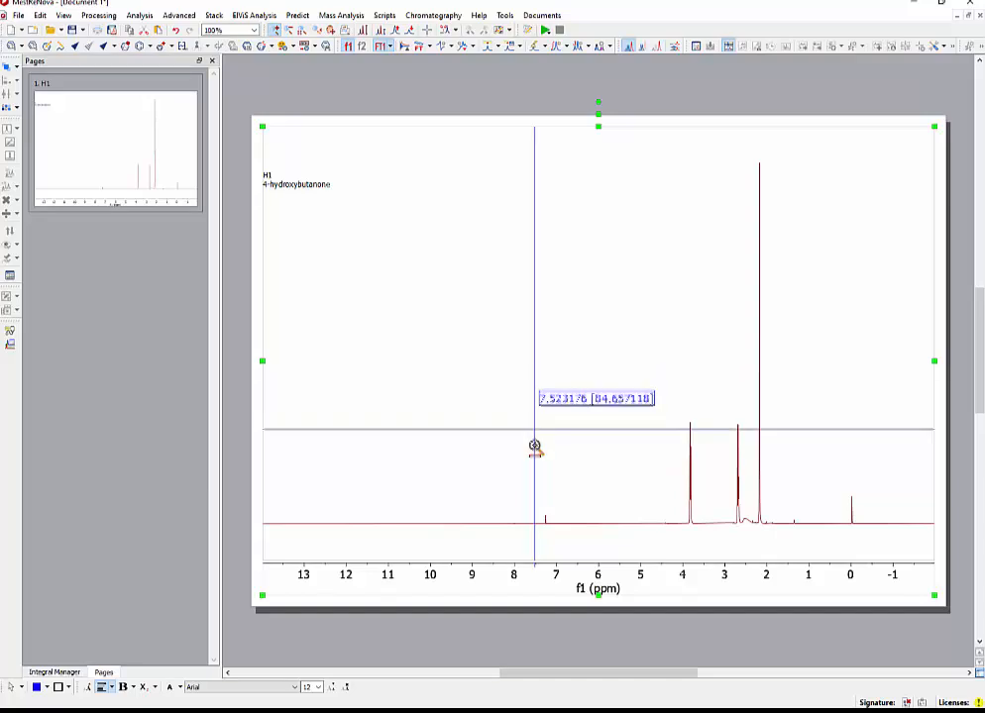
{"action": "left_click_drag", "start_coordinate": [536, 513], "coordinate": [553, 512]}
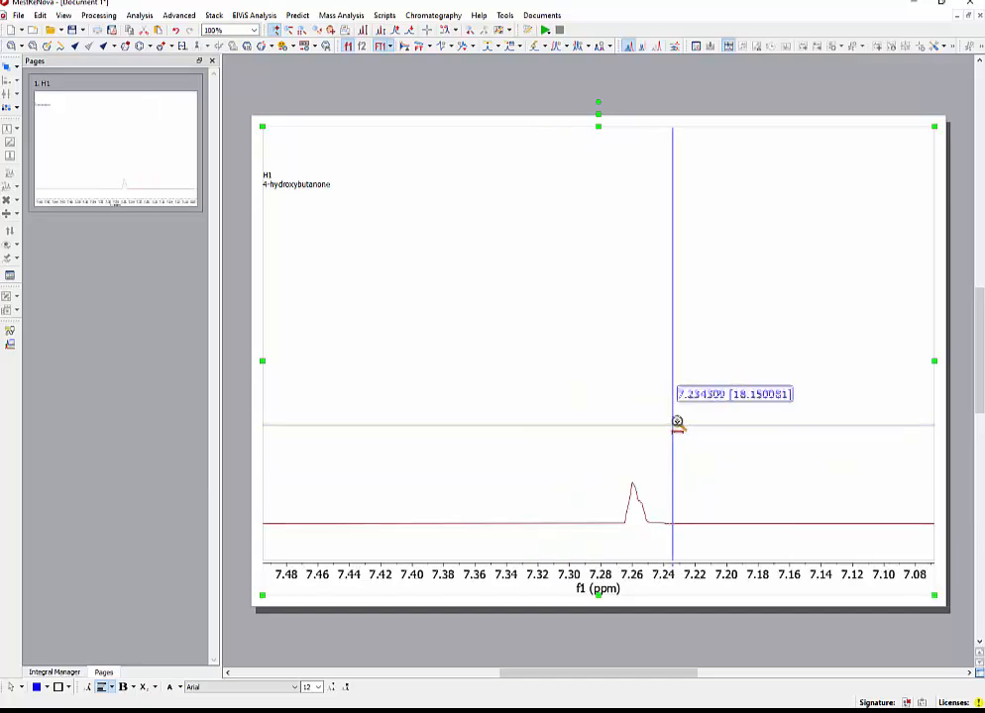
{"action": "scroll", "coordinate": [684, 426], "scroll_direction": "up", "scroll_amount": 2}
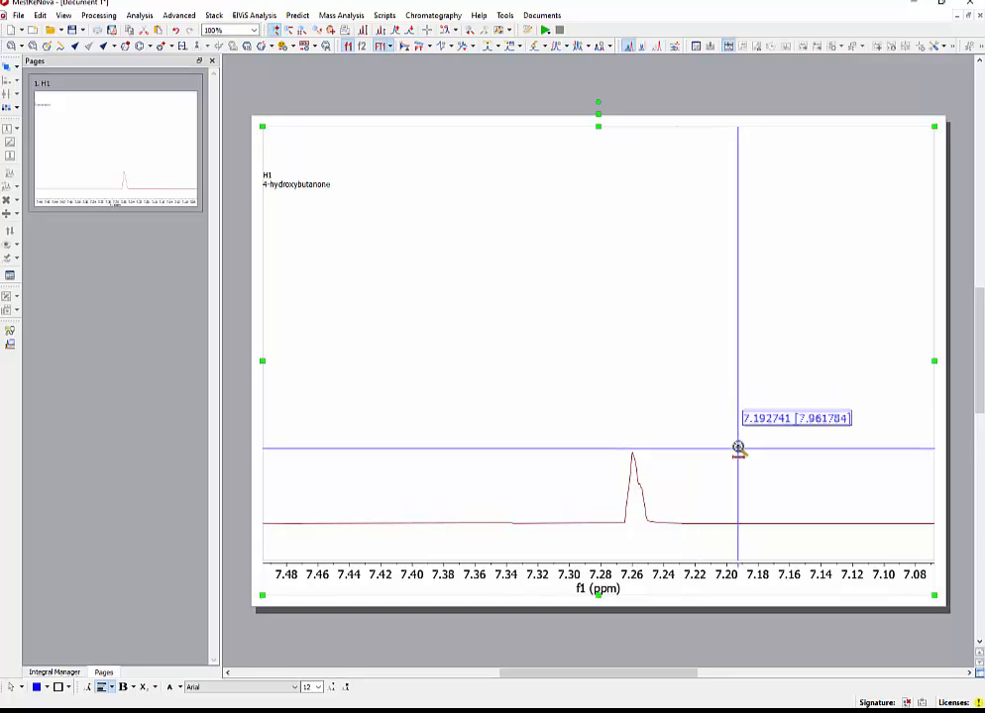
{"action": "key", "text": "l"}
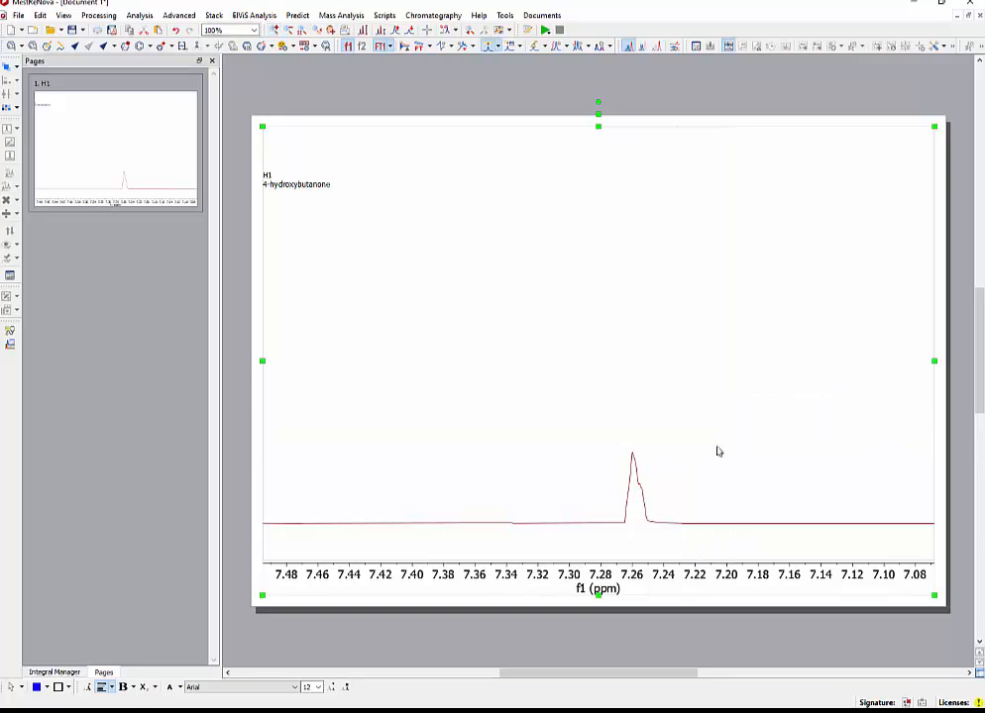
{"action": "left_click", "coordinate": [634, 458]}
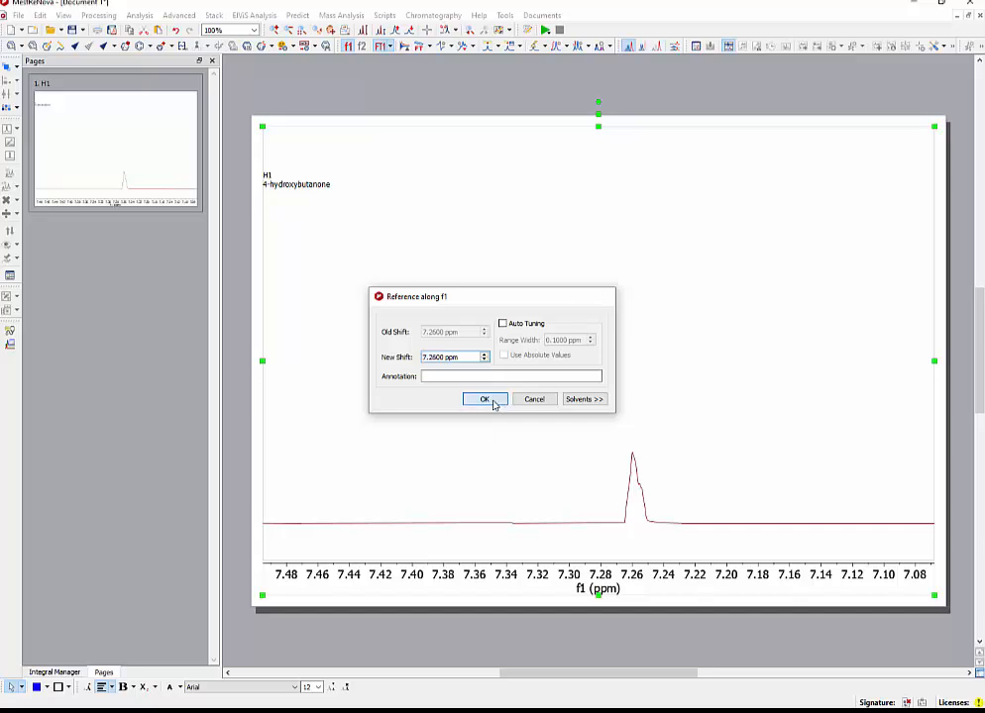
{"action": "left_click", "coordinate": [495, 402]}
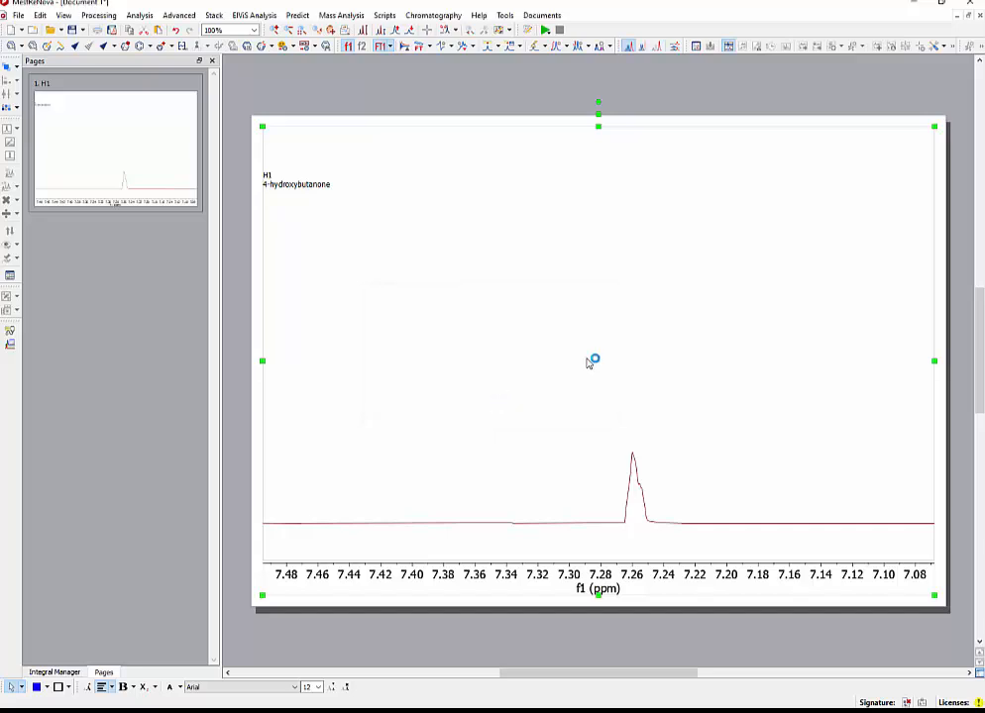
Reference the TMS peak near 0 ppm with a new shift of 0.00 ppm.
{"action": "key", "text": "f"}
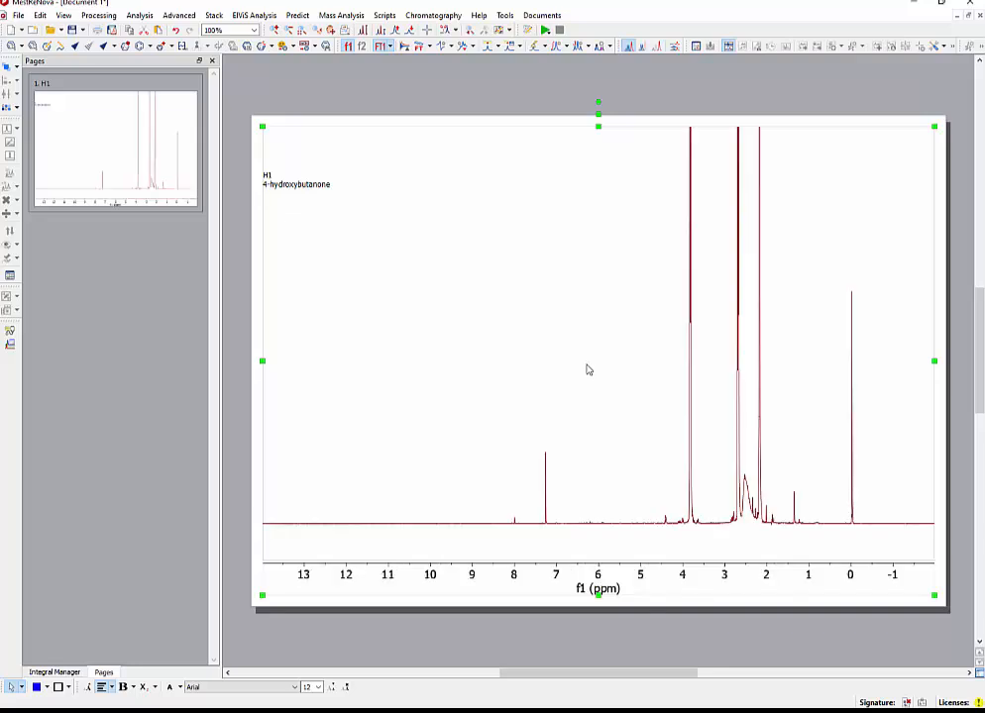
{"action": "key", "text": "h"}
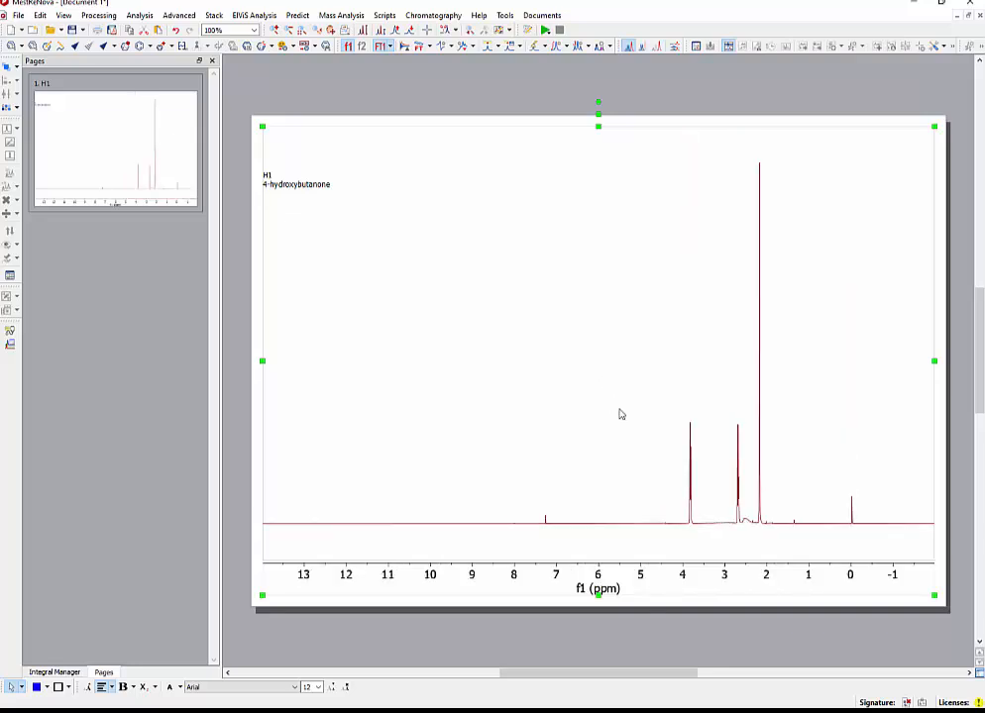
{"action": "key", "text": "c"}
{"action": "key", "text": "z"}
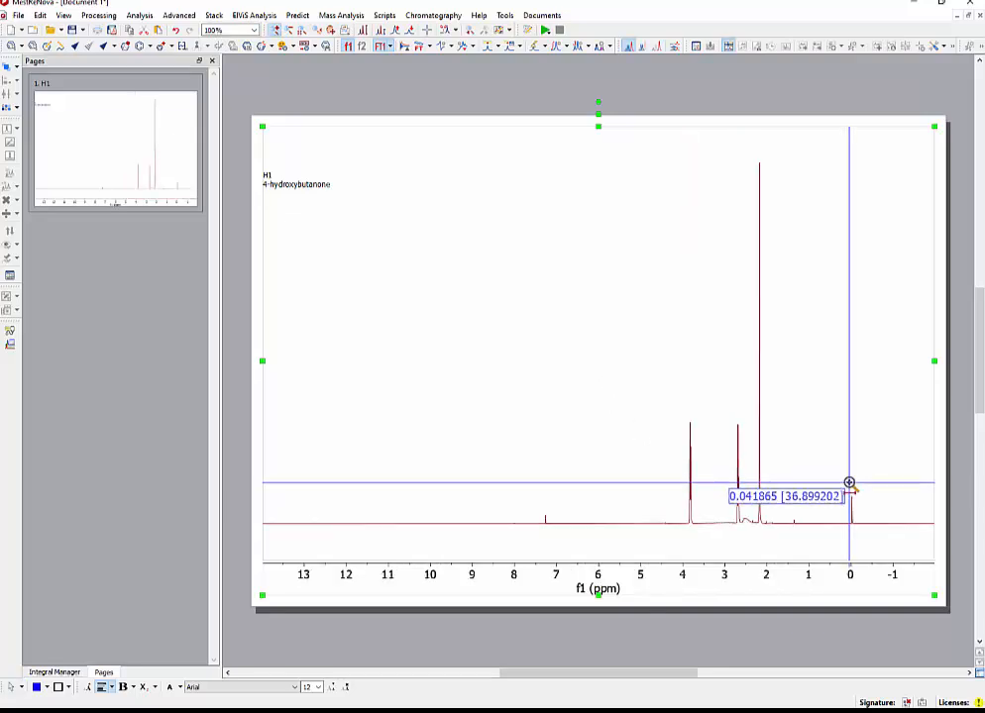
{"action": "left_click_drag", "start_coordinate": [850, 482], "coordinate": [859, 489]}
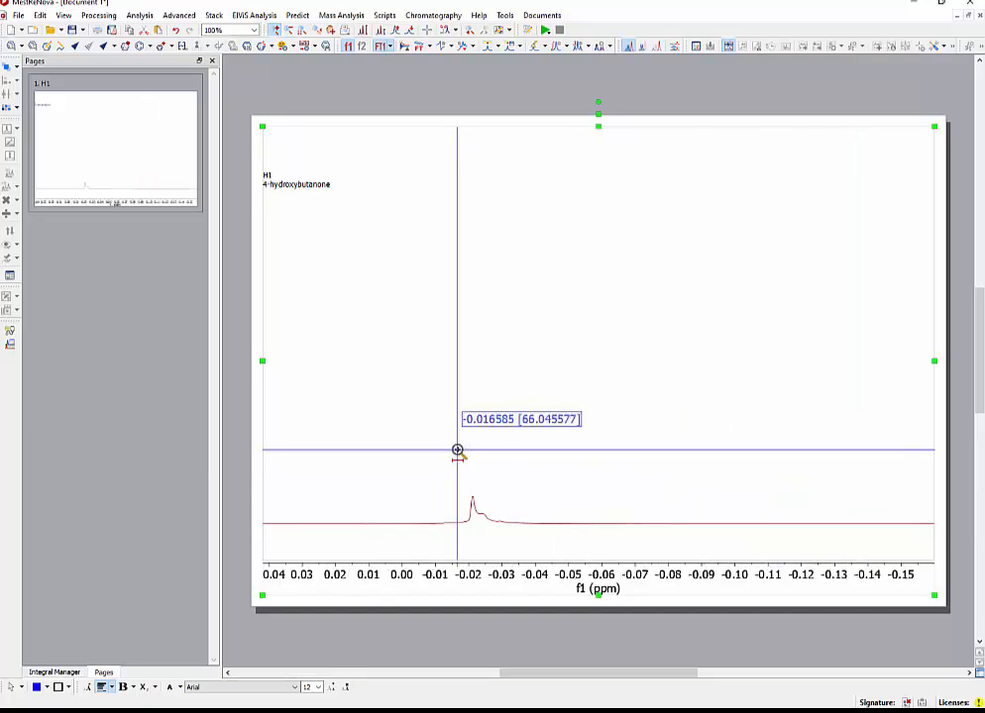
{"action": "scroll", "coordinate": [459, 452], "scroll_direction": "up", "scroll_amount": 3}
{"action": "key", "text": "l"}
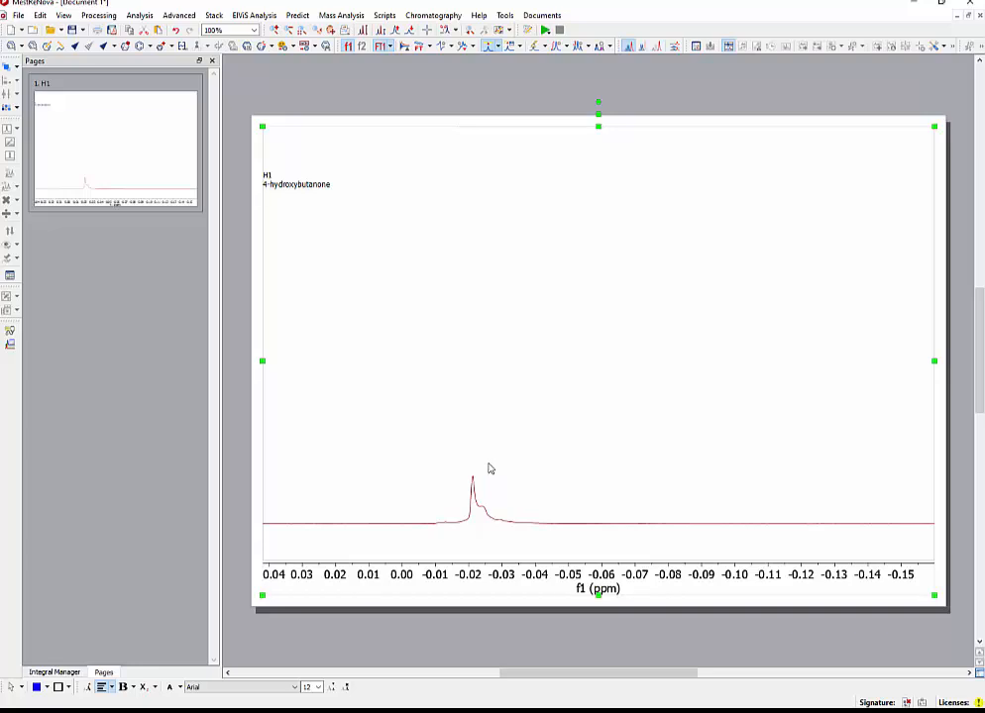
{"action": "left_click", "coordinate": [472, 482]}
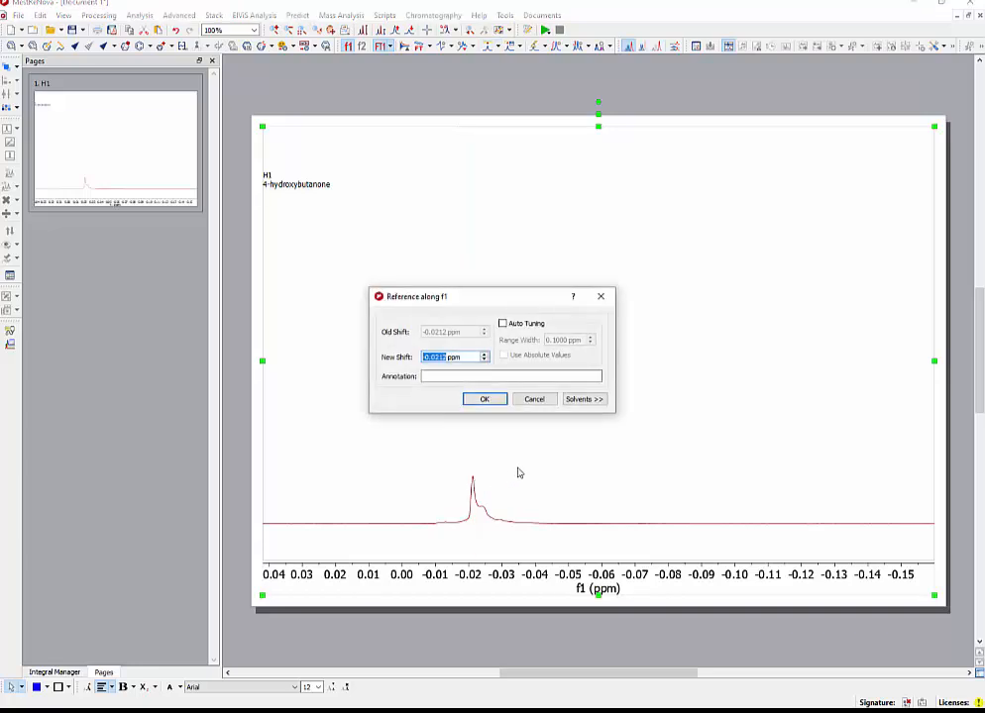
{"action": "type", "text": "0.00"}
{"action": "key", "text": "Return"}
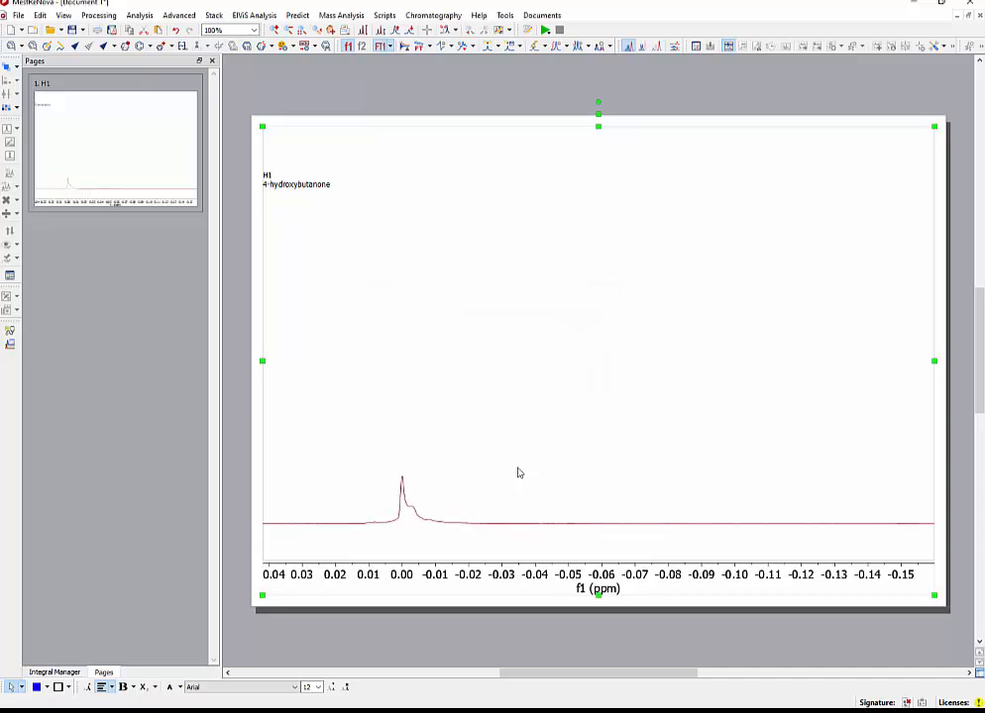
Re-reference the spectrum on the residual CHCl3 peak with a new shift of 7.26 ppm.
{"action": "key", "text": "f"}
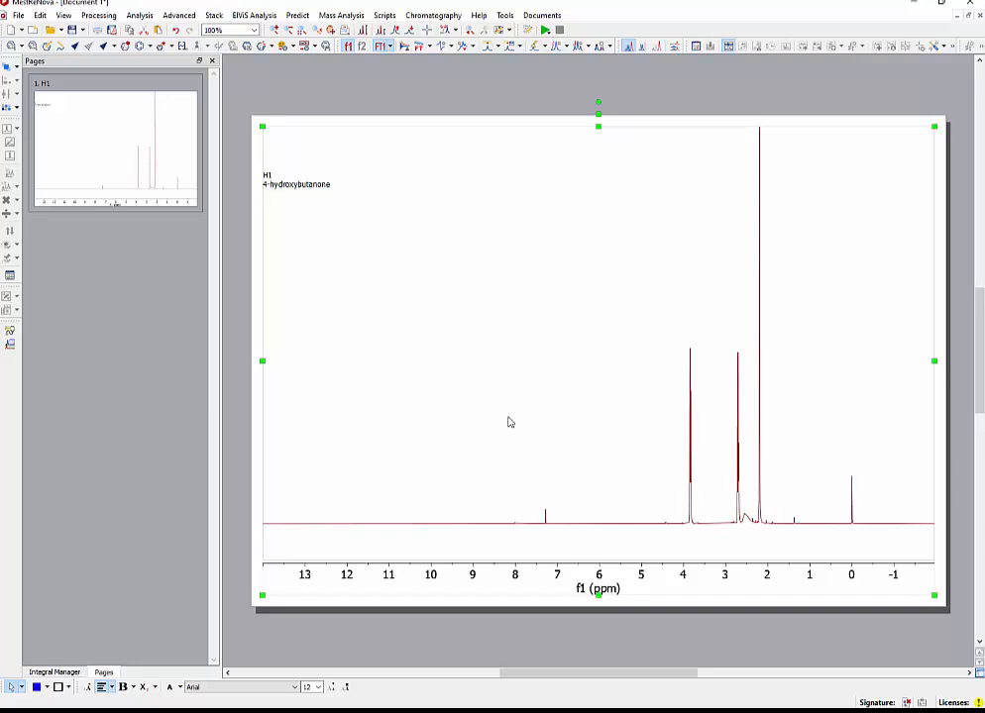
{"action": "scroll", "coordinate": [598, 456], "scroll_direction": "down", "scroll_amount": 3}
{"action": "key", "text": "z"}
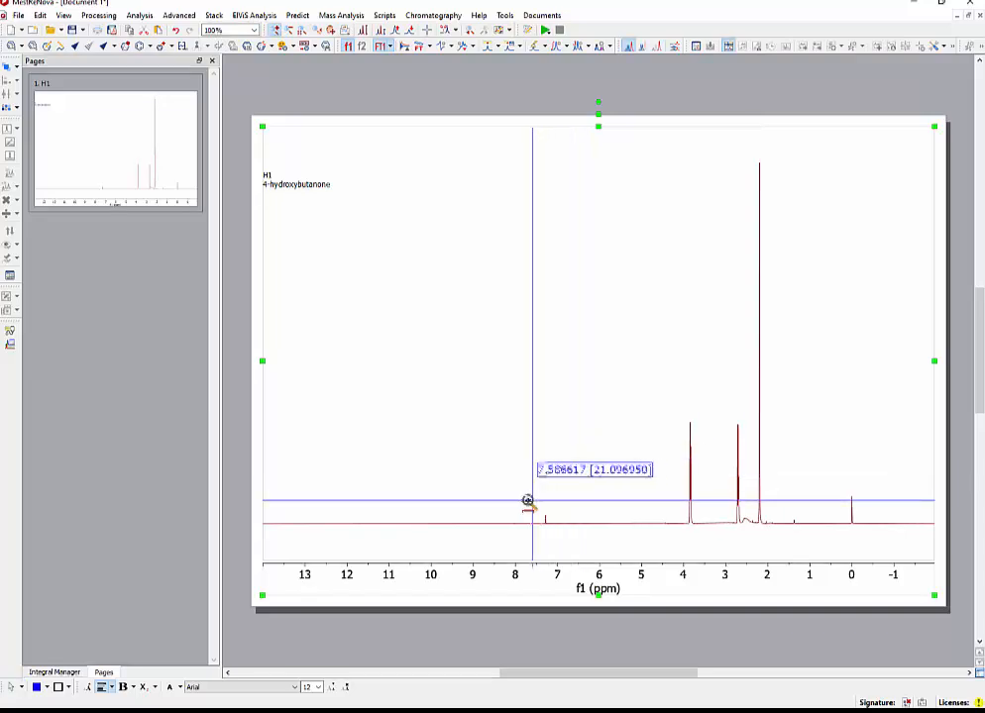
{"action": "left_click_drag", "start_coordinate": [534, 498], "coordinate": [593, 495]}
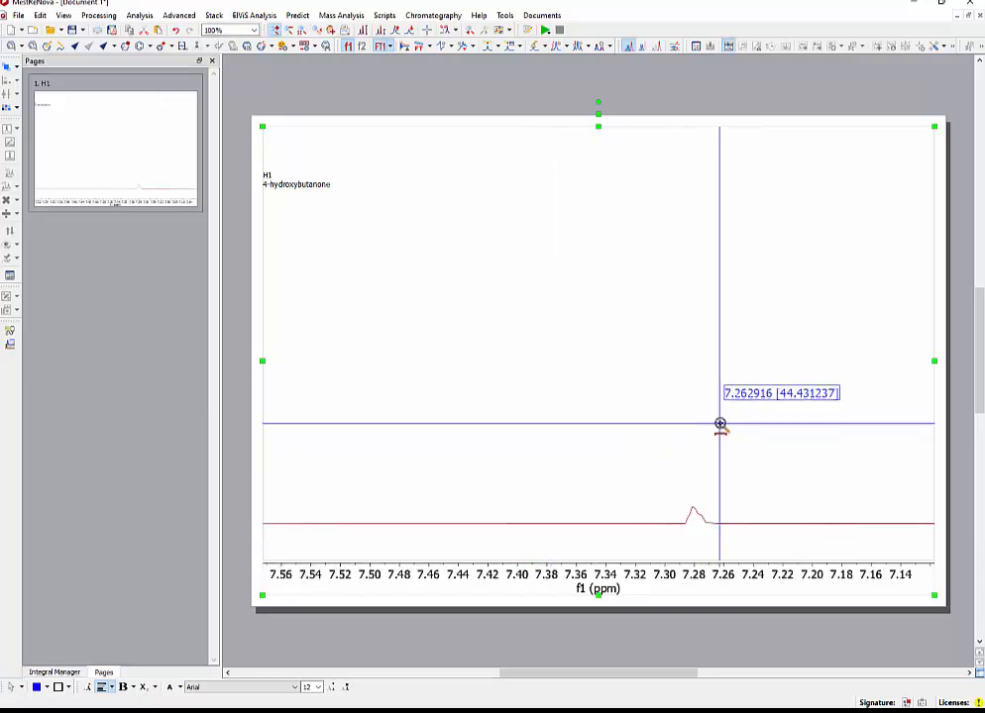
{"action": "scroll", "coordinate": [720, 424], "scroll_direction": "up", "scroll_amount": 3}
{"action": "key", "text": "k"}
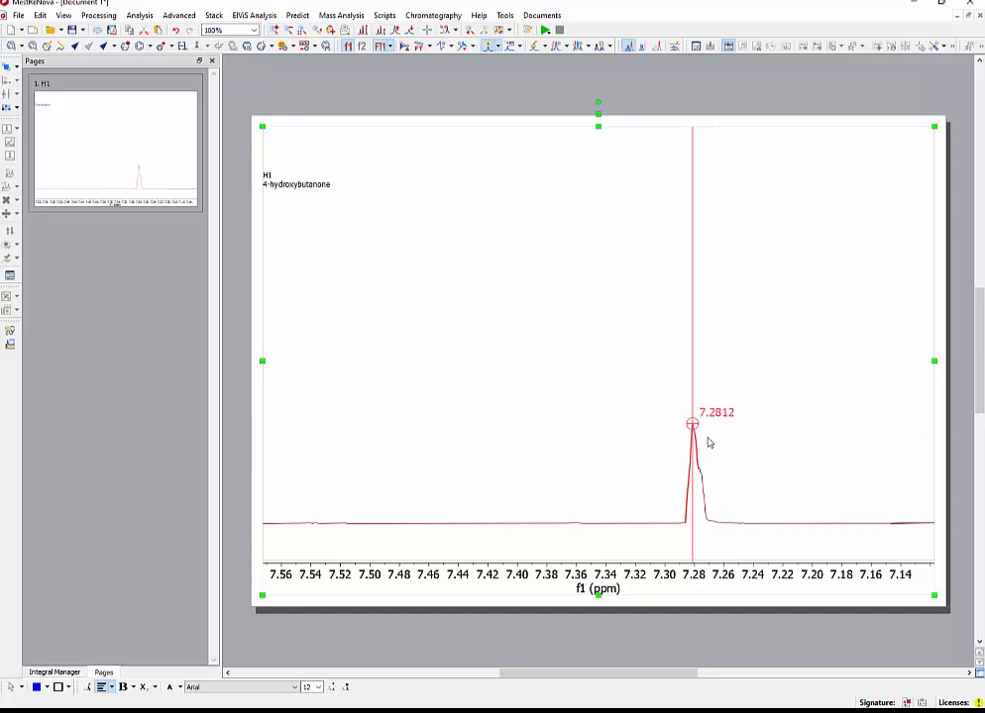
{"action": "left_click", "coordinate": [708, 443]}
{"action": "type", "text": "7.26ppm"}
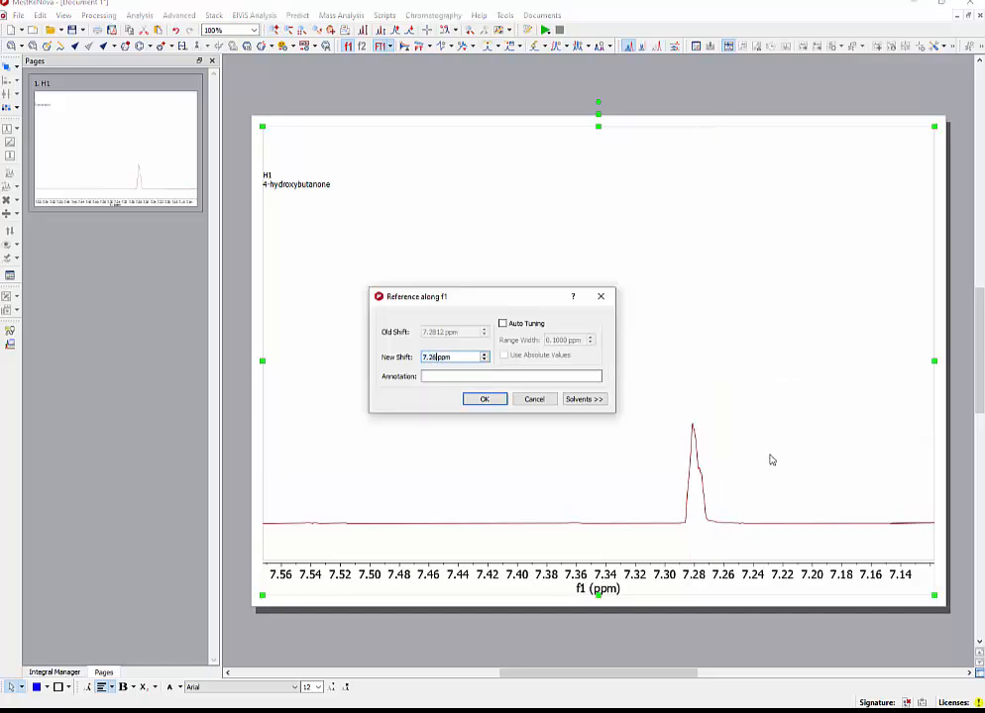
{"action": "key", "text": "Return"}
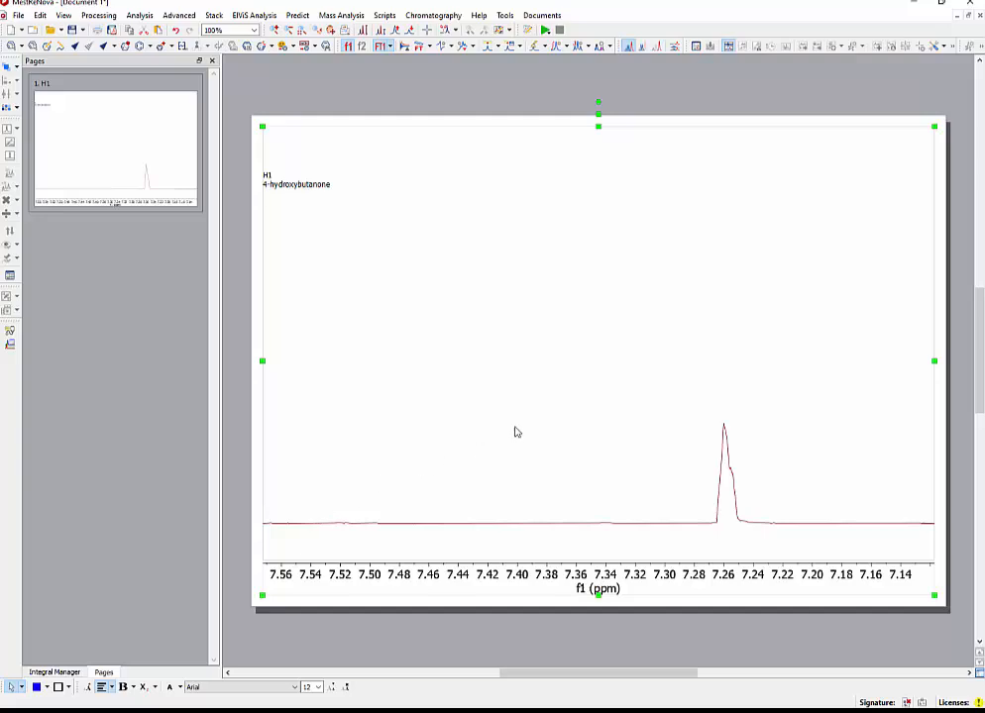
Show the full spectrum with the tall peaks fitted, and read the page 3 integration instructions in the NMR directions in Adobe Acrobat.
{"action": "key", "text": "f"}
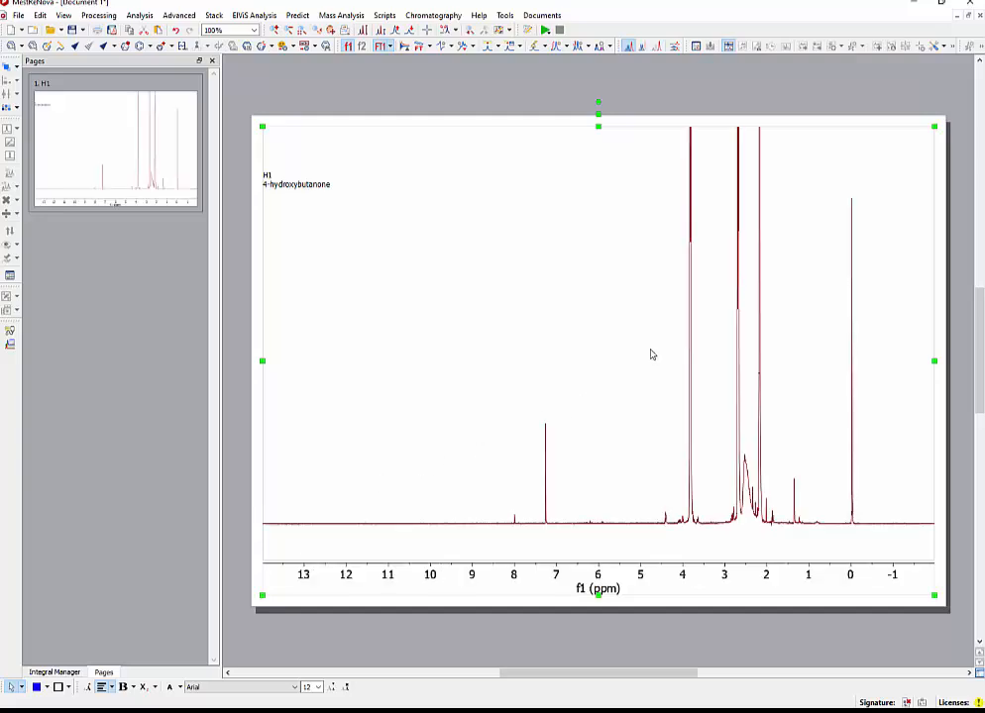
{"action": "scroll", "coordinate": [644, 362], "scroll_direction": "down", "scroll_amount": 5}
{"action": "key", "text": "alt+Tab"}
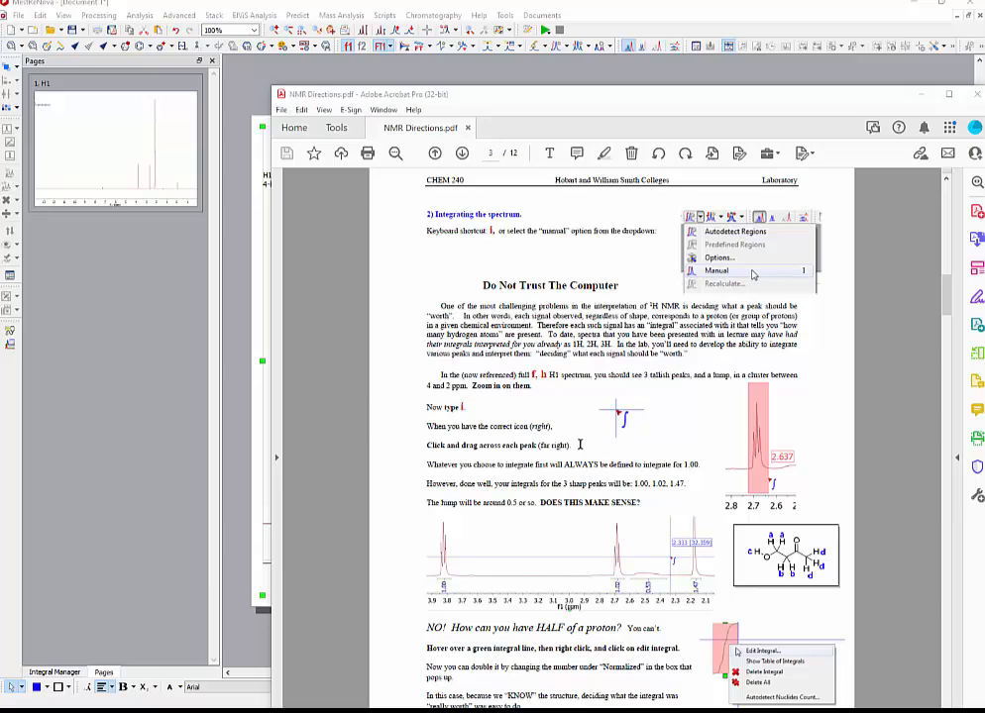
{"action": "left_click", "coordinate": [189, 485]}
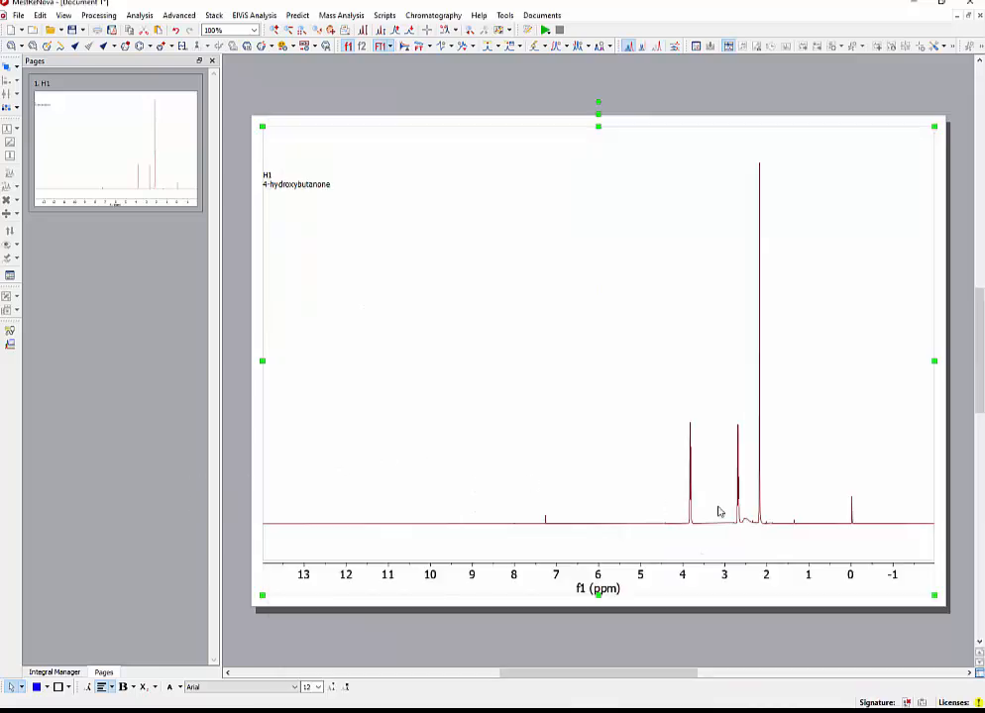
Manually integrate the four signals between 4 and 2 ppm: the triplets near 3.8 and 2.7, the lump near 2.5 and the singlet near 2.2.
{"action": "key", "text": "z"}
{"action": "left_click_drag", "start_coordinate": [677, 493], "coordinate": [773, 479]}
{"action": "key", "text": "i"}
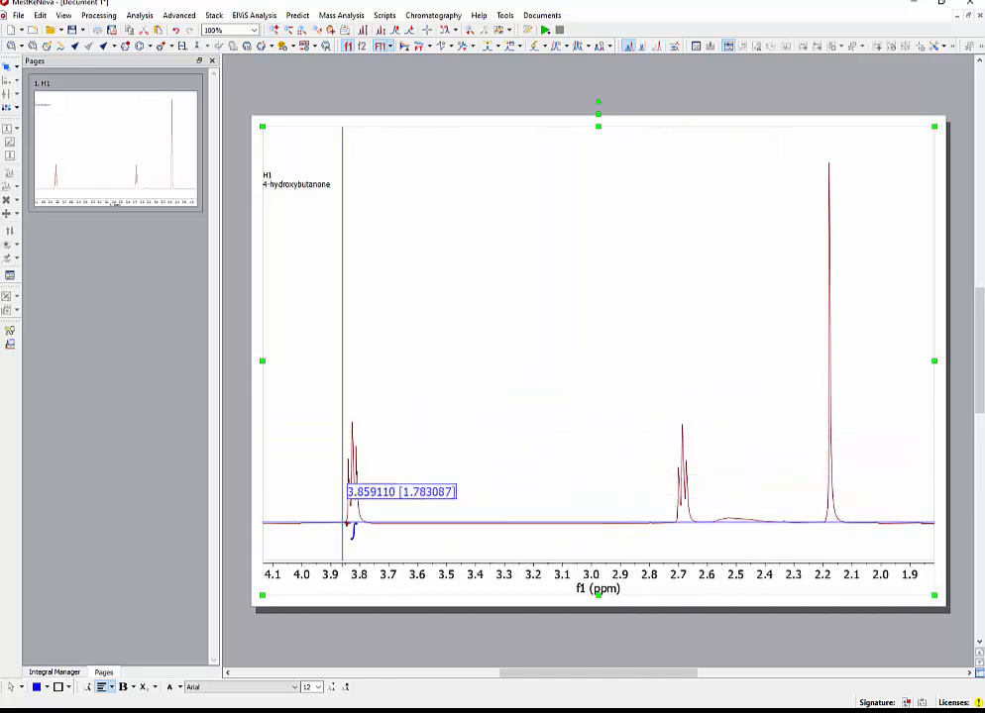
{"action": "left_click_drag", "start_coordinate": [343, 524], "coordinate": [368, 511]}
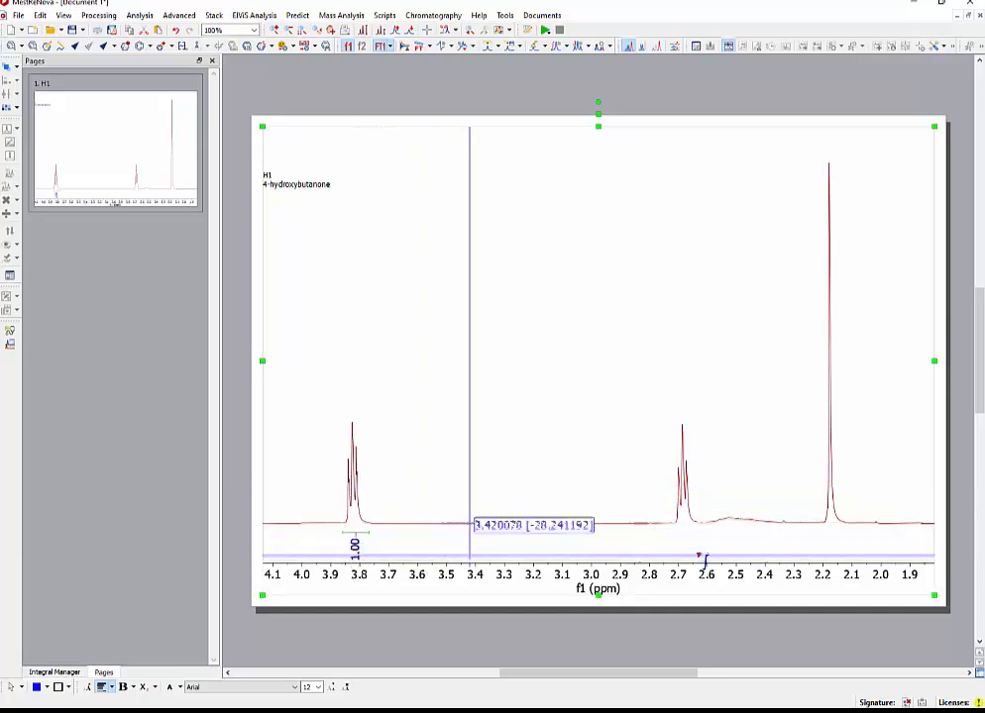
{"action": "left_click_drag", "start_coordinate": [669, 523], "coordinate": [848, 529]}
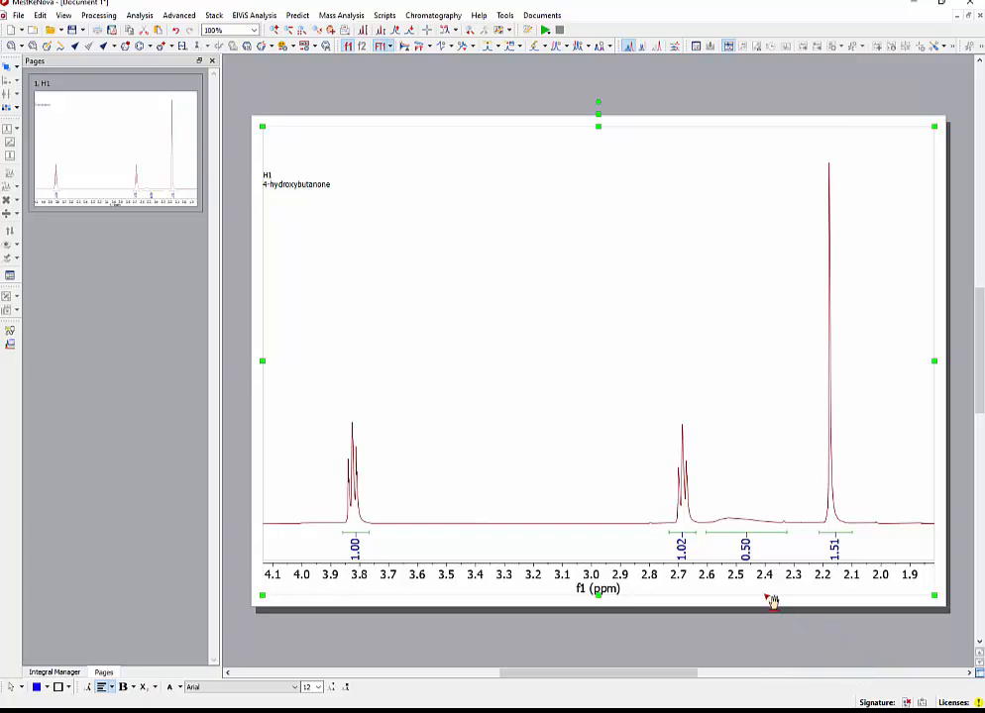
Check the page 3 directions on editing integrals in Adobe Acrobat, and turn on the integral curves in the spectrum's properties in MestReNova.
{"action": "key", "text": "alt+Tab"}
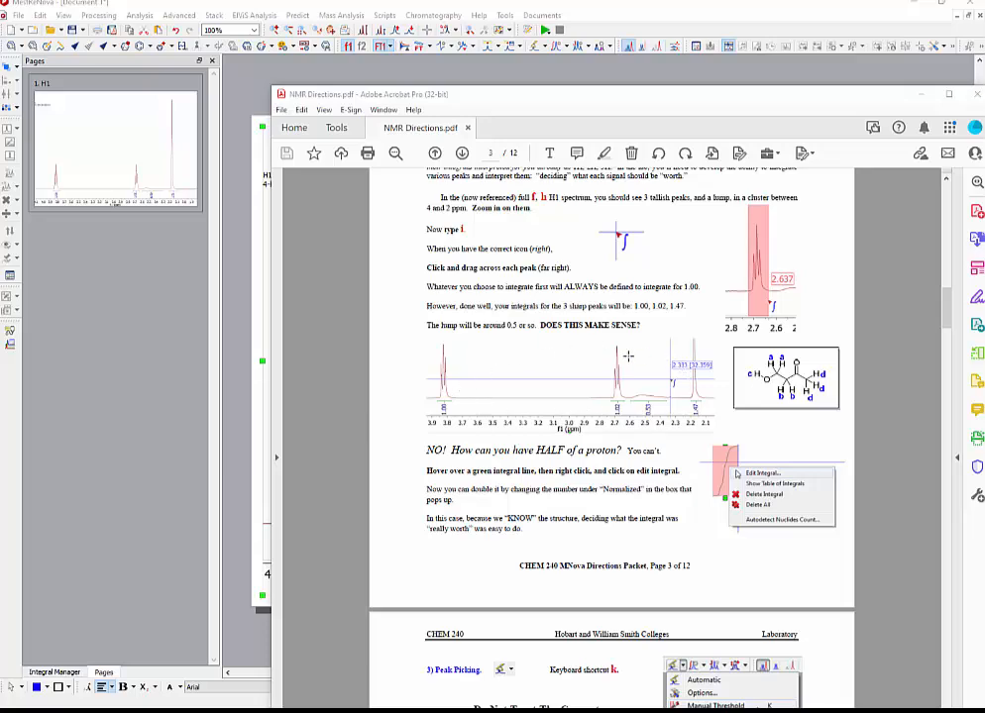
{"action": "left_click", "coordinate": [186, 506]}
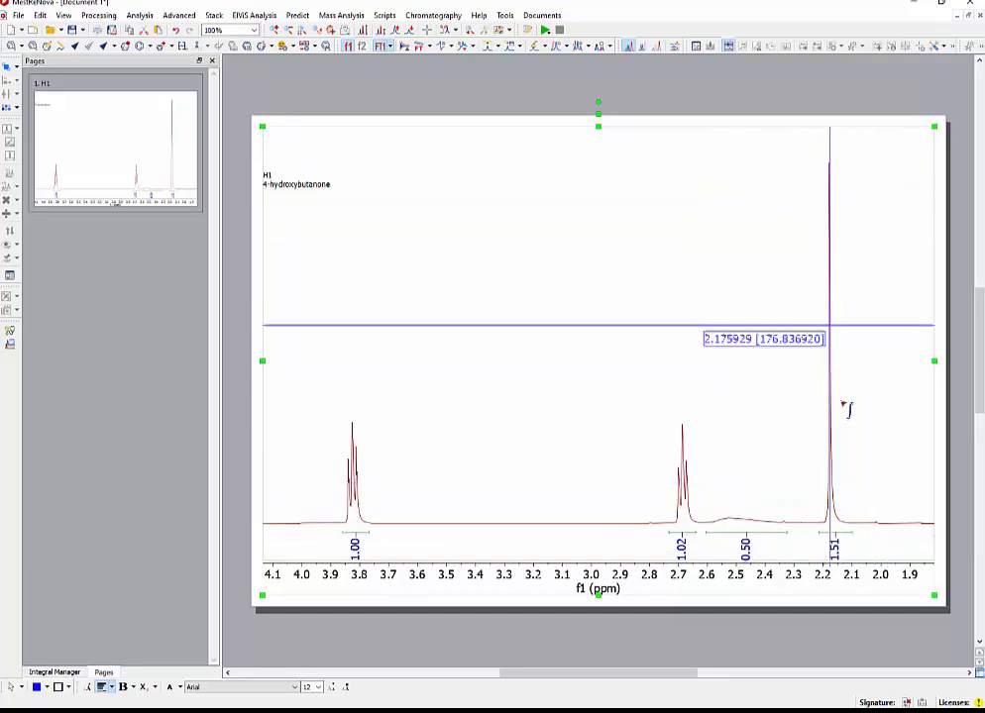
{"action": "right_click", "coordinate": [630, 272]}
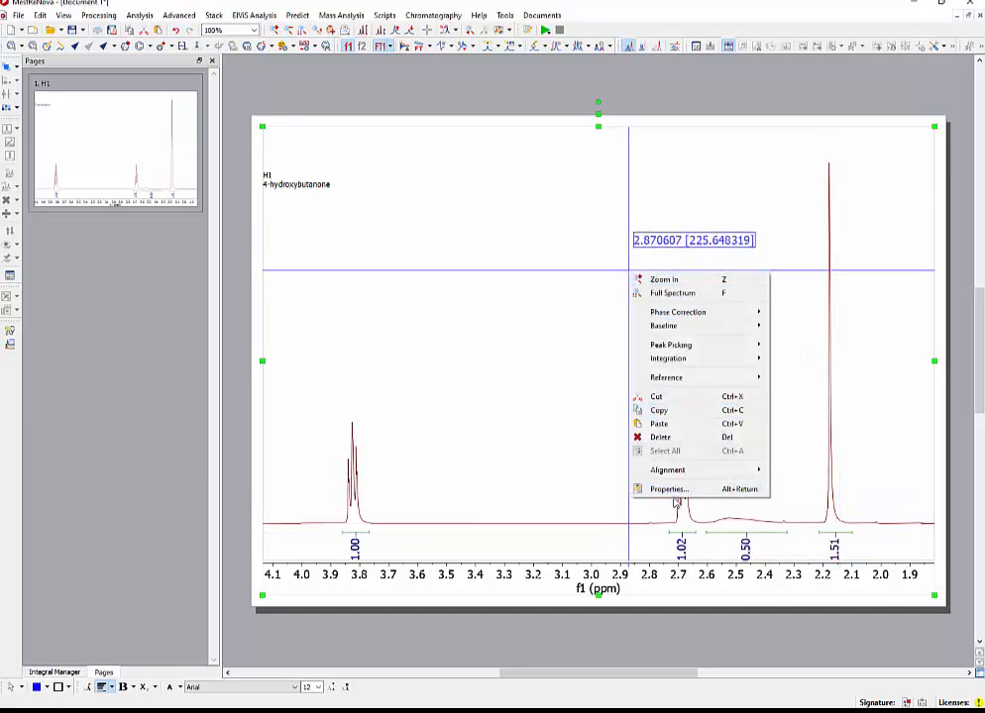
{"action": "left_click", "coordinate": [682, 493]}
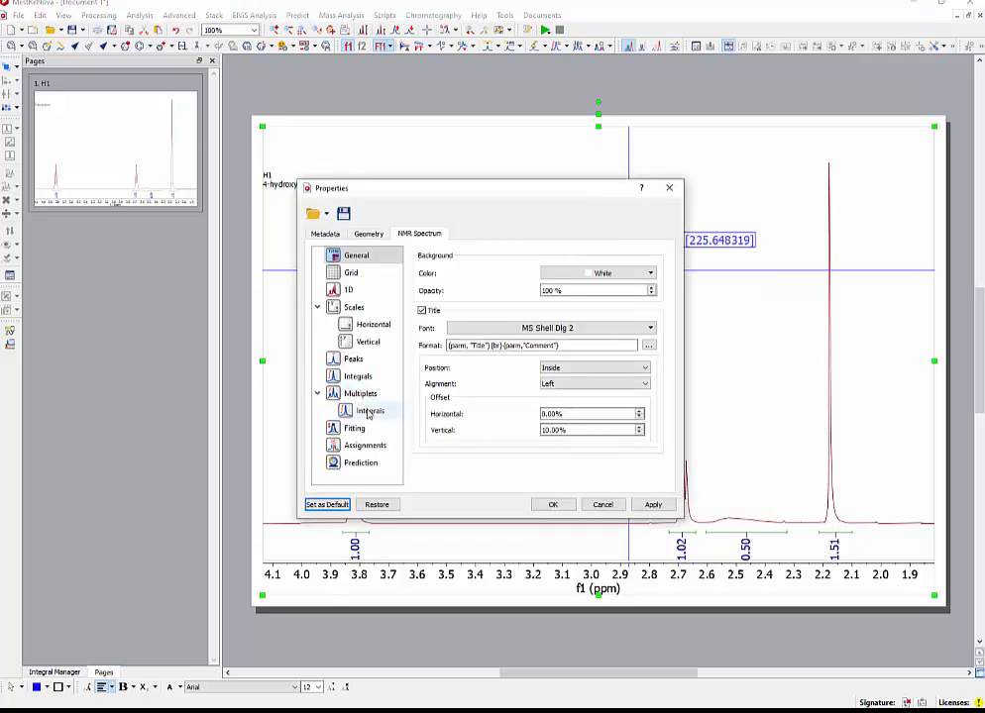
{"action": "left_click", "coordinate": [368, 378]}
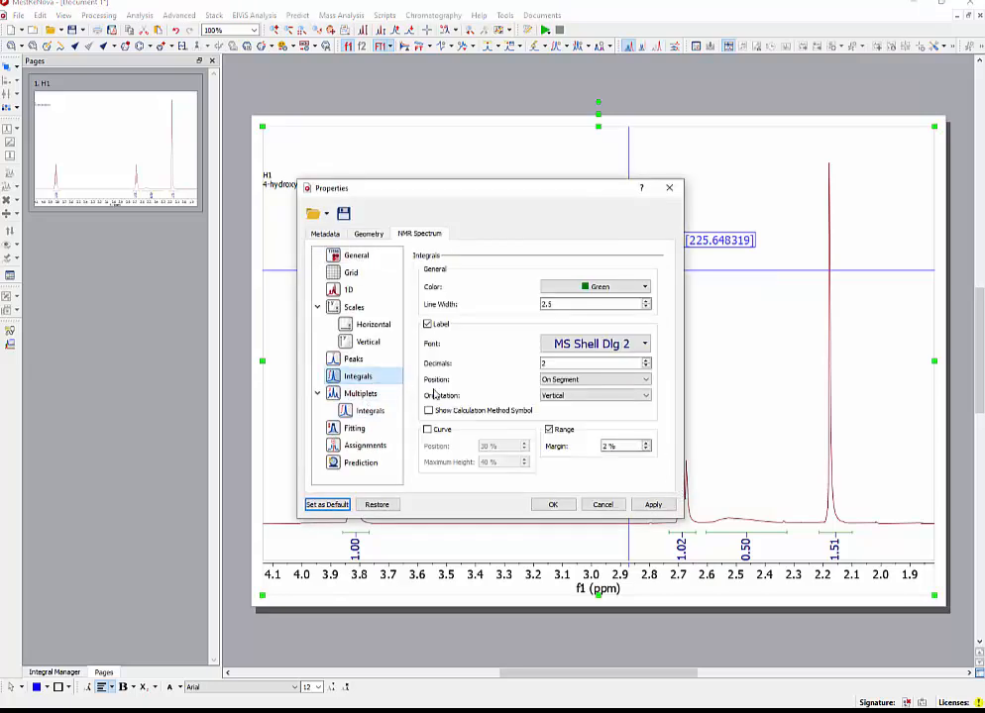
{"action": "left_click", "coordinate": [428, 429]}
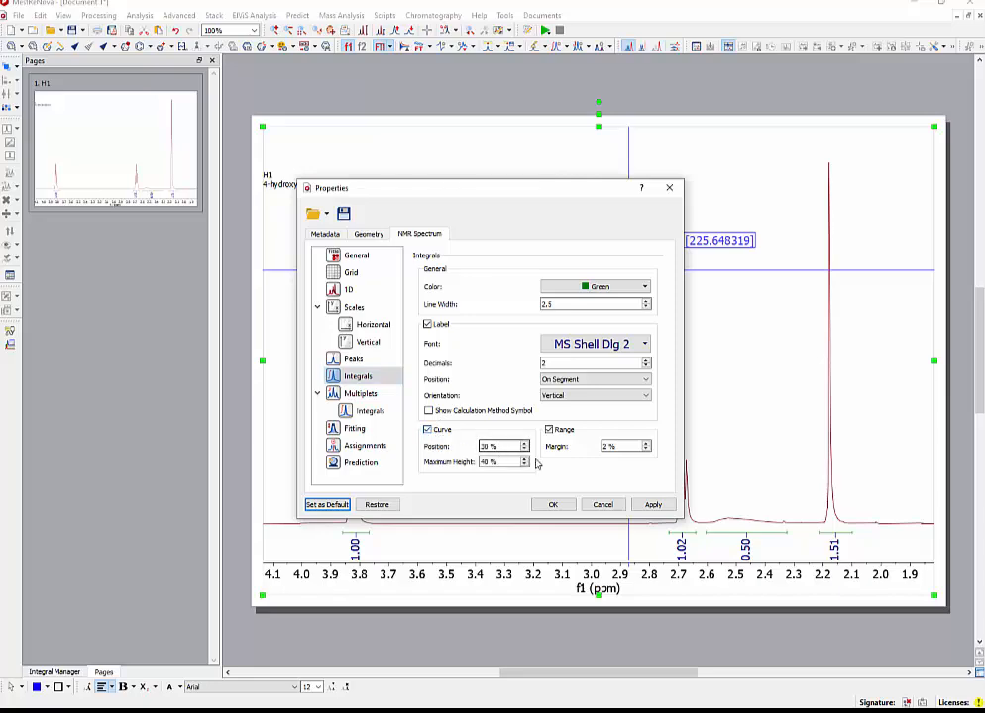
{"action": "left_click", "coordinate": [652, 505]}
{"action": "left_click", "coordinate": [555, 504]}
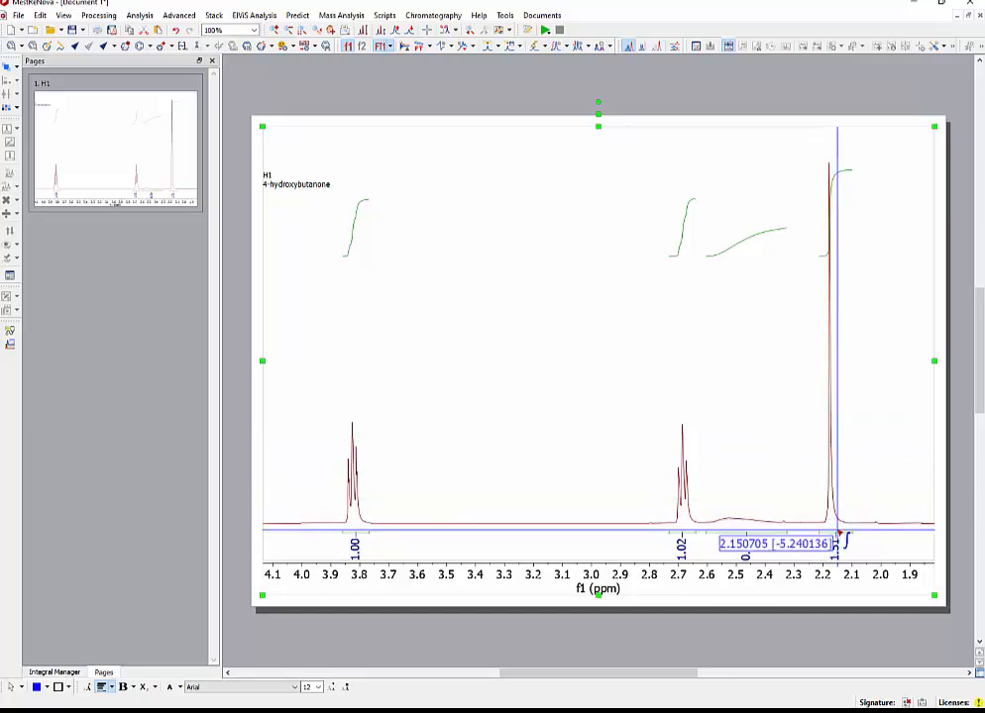
Edit the integral of the singlet near 2.2 ppm and set its normalized value to 3.00.
{"action": "left_click", "coordinate": [840, 535]}
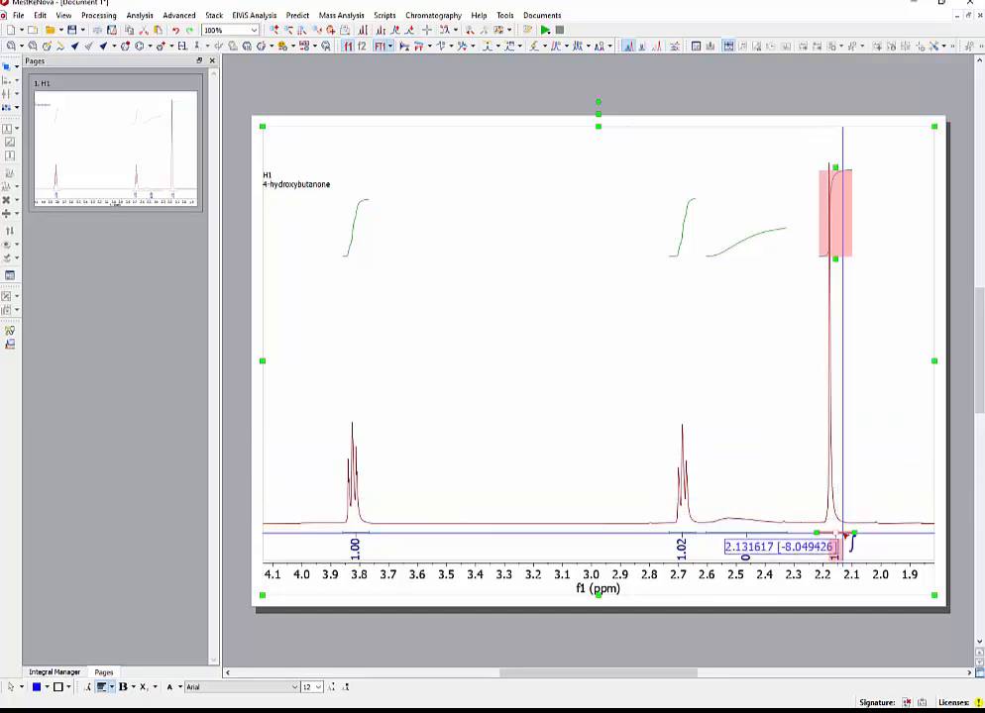
{"action": "right_click", "coordinate": [843, 536]}
{"action": "left_click_drag", "start_coordinate": [842, 547], "coordinate": [852, 547]}
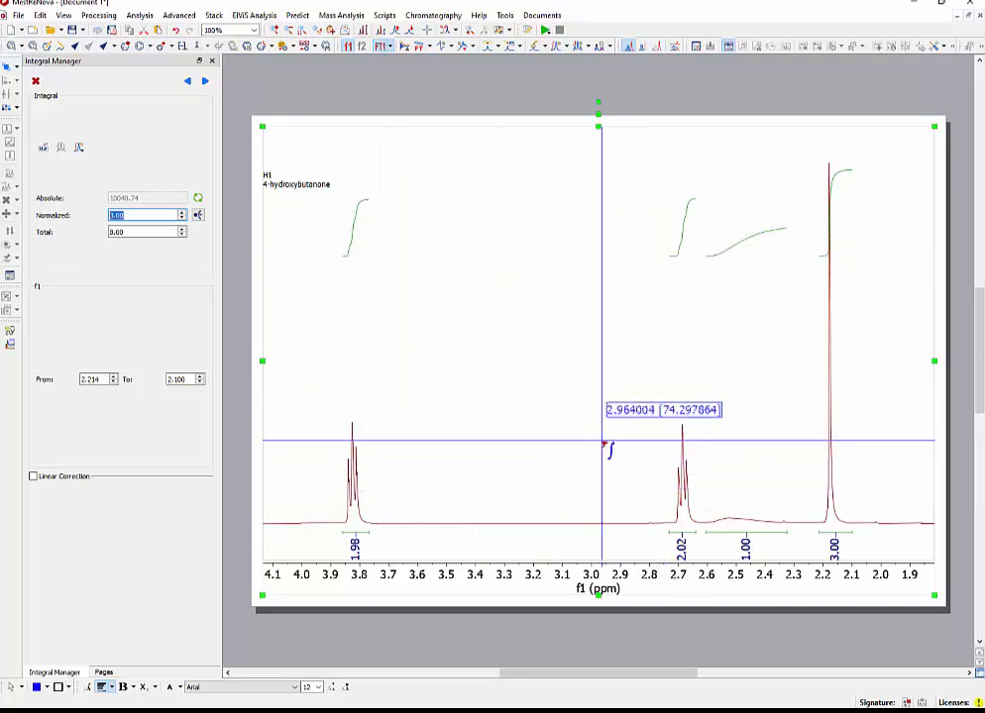
Switch to the NMR directions in Adobe Acrobat and read the structure assignment on page 3 and the peak picking instructions on page 4.
{"action": "key", "text": "alt+Tab"}
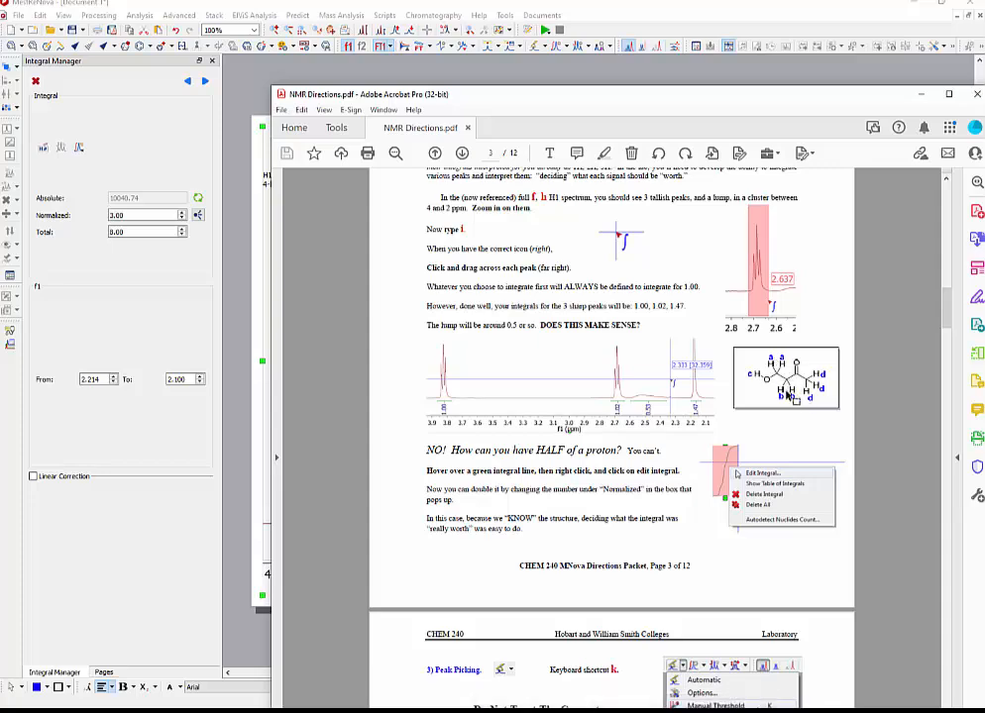
{"action": "scroll", "coordinate": [347, 420], "scroll_direction": "down", "scroll_amount": 5}
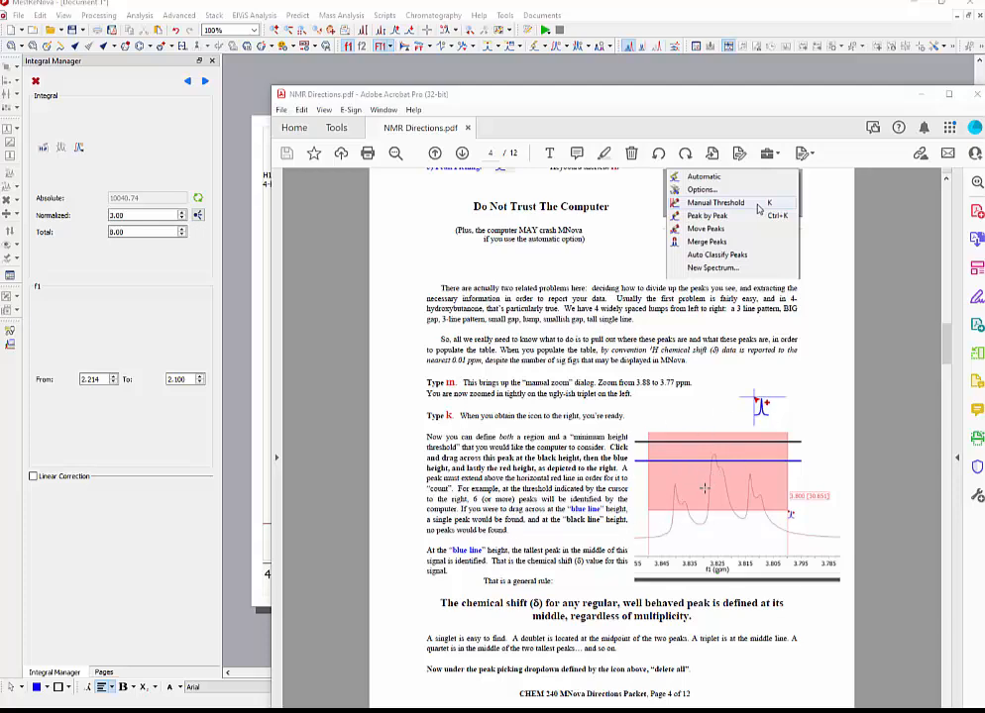
{"action": "left_click", "coordinate": [241, 481]}
Turn off the integral curves in the spectrum's properties while focused on the triplet near 3.82 ppm.
{"action": "key", "text": "k"}
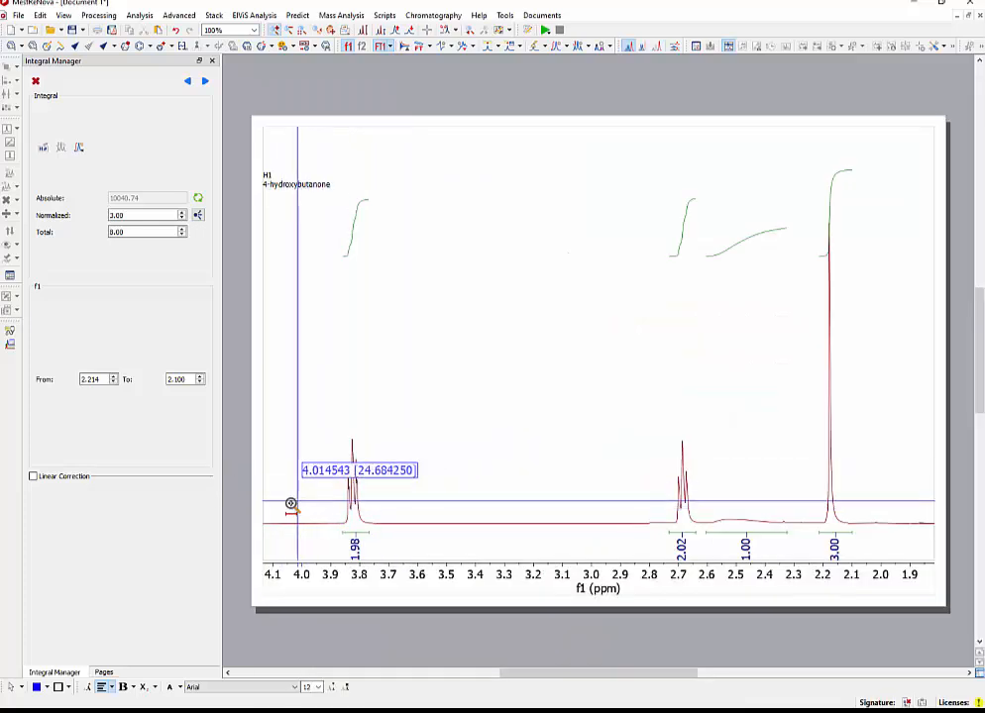
{"action": "left_click_drag", "start_coordinate": [314, 477], "coordinate": [384, 475]}
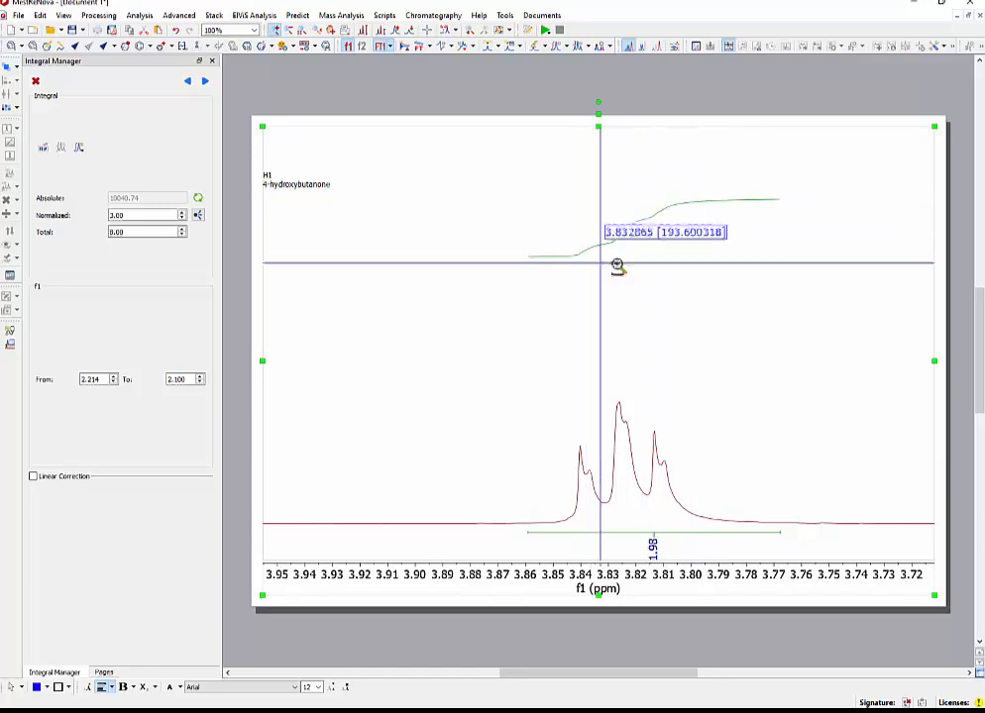
{"action": "right_click", "coordinate": [680, 322]}
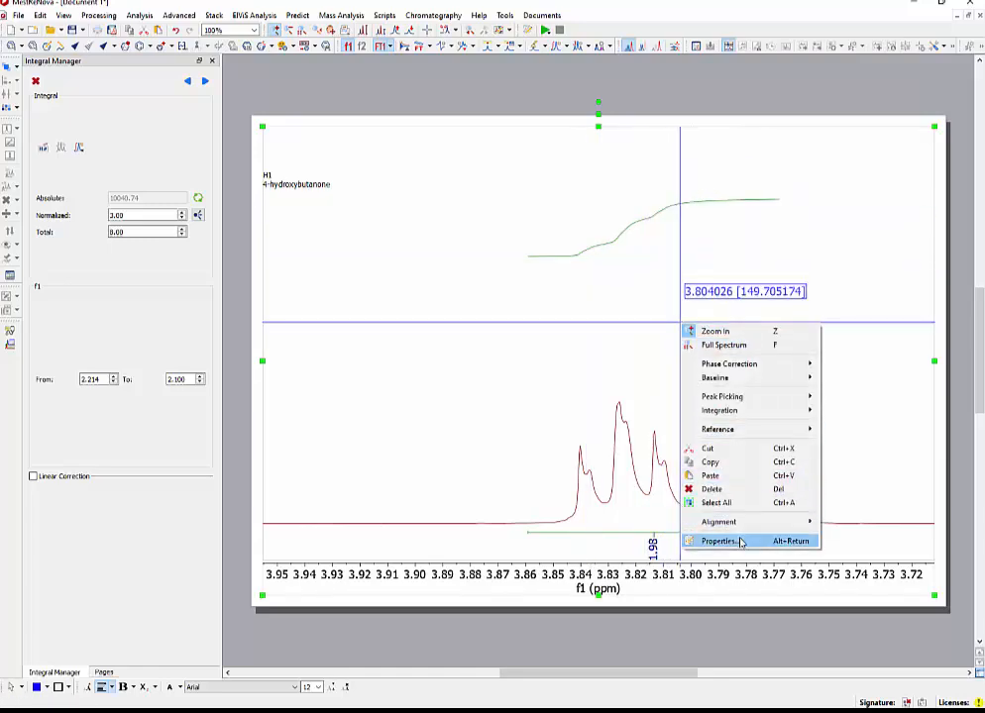
{"action": "left_click", "coordinate": [740, 542]}
{"action": "left_click", "coordinate": [359, 378]}
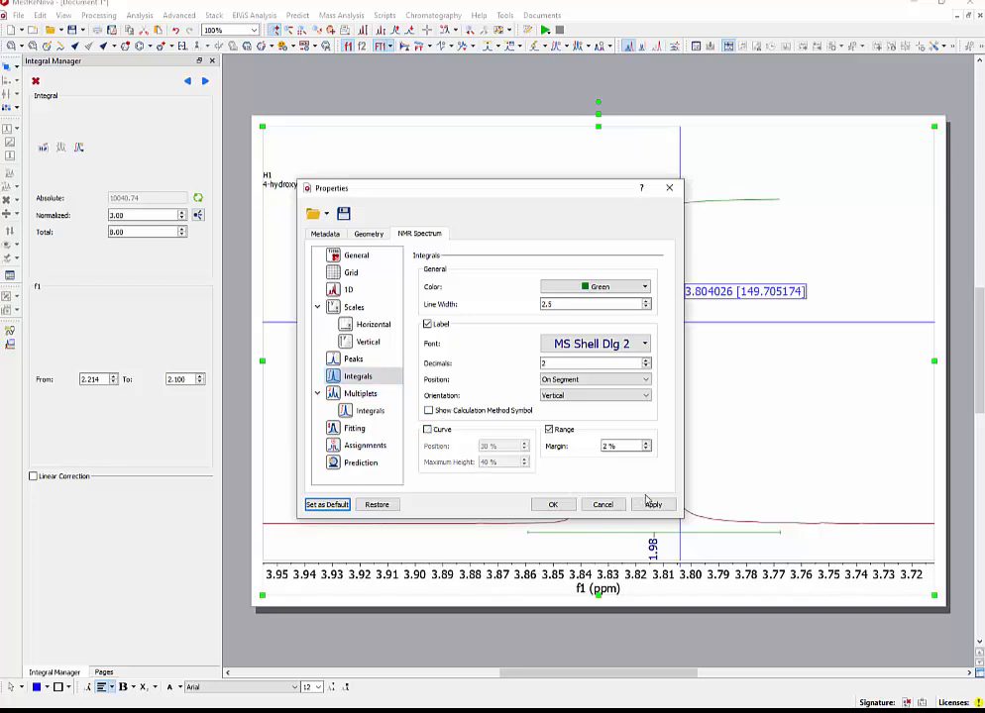
{"action": "left_click", "coordinate": [561, 507]}
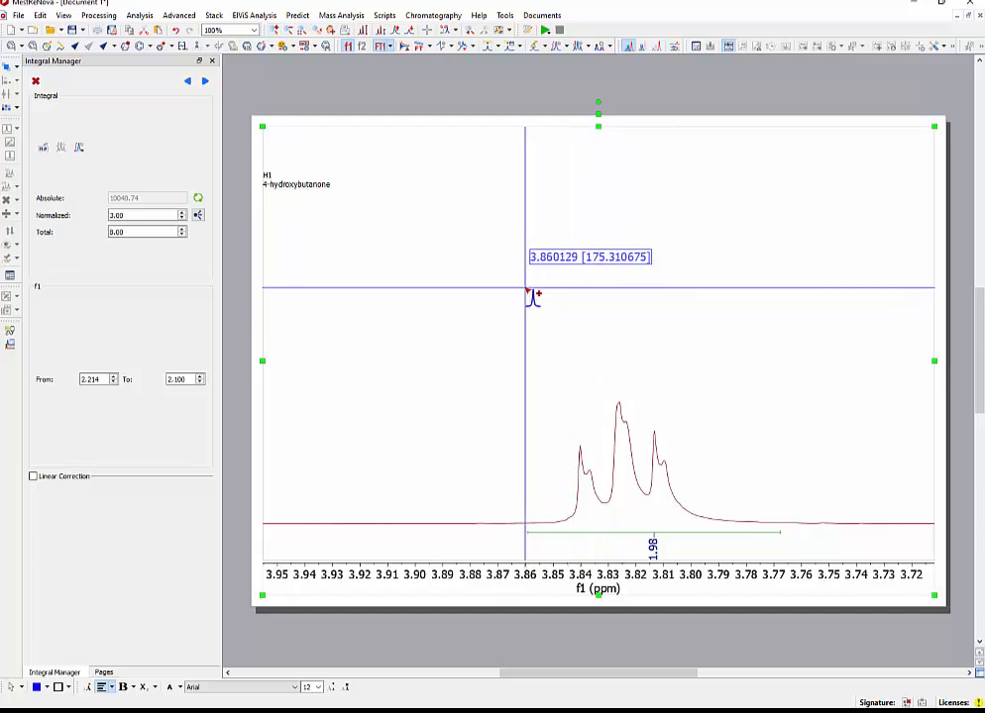
Peak-pick the triplet near 3.82 ppm with manual thresholds, lowering them from above the tallest line until all lines and shoulders are included.
{"action": "left_click_drag", "start_coordinate": [525, 290], "coordinate": [719, 338]}
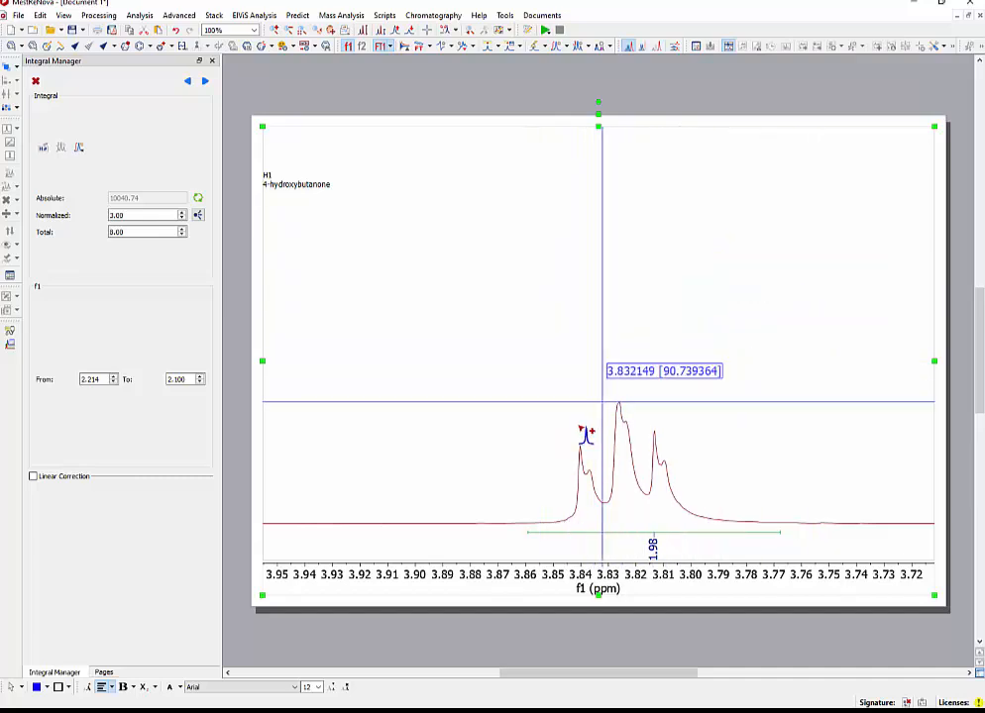
{"action": "left_click_drag", "start_coordinate": [523, 361], "coordinate": [728, 414]}
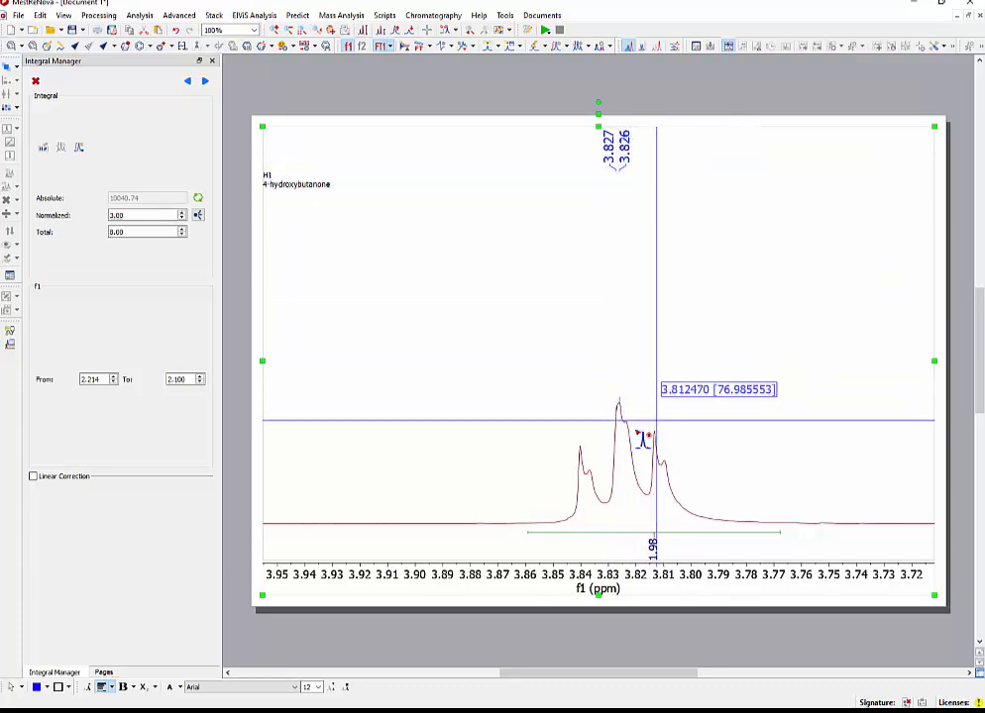
{"action": "left_click_drag", "start_coordinate": [532, 436], "coordinate": [772, 418]}
{"action": "scroll", "coordinate": [654, 342], "scroll_direction": "up", "scroll_amount": 3}
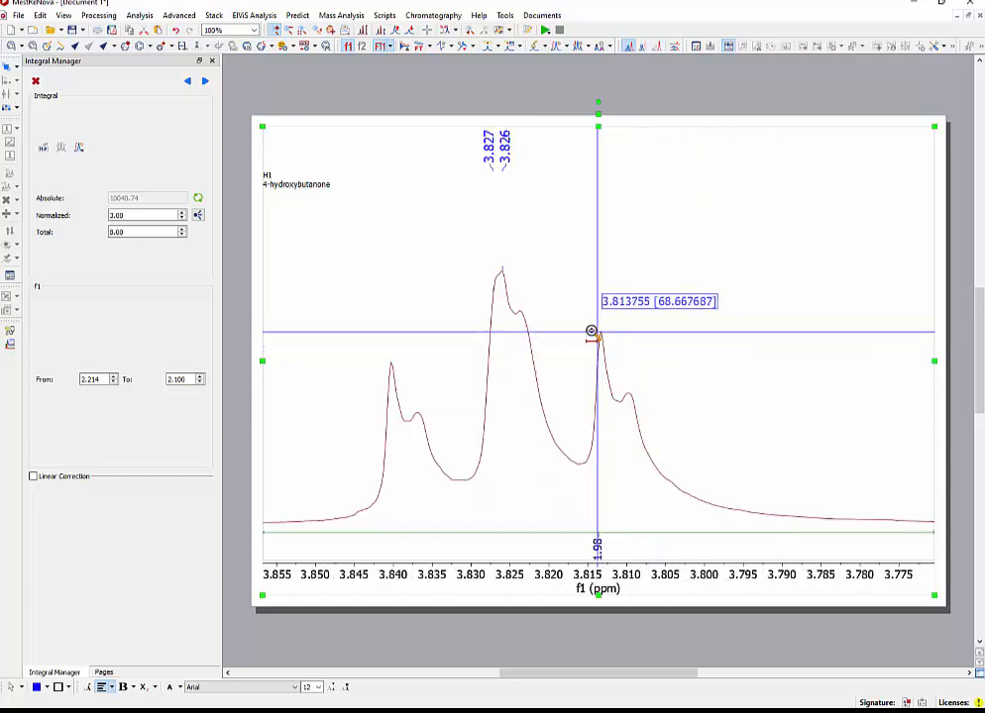
{"action": "left_click_drag", "start_coordinate": [408, 222], "coordinate": [551, 334]}
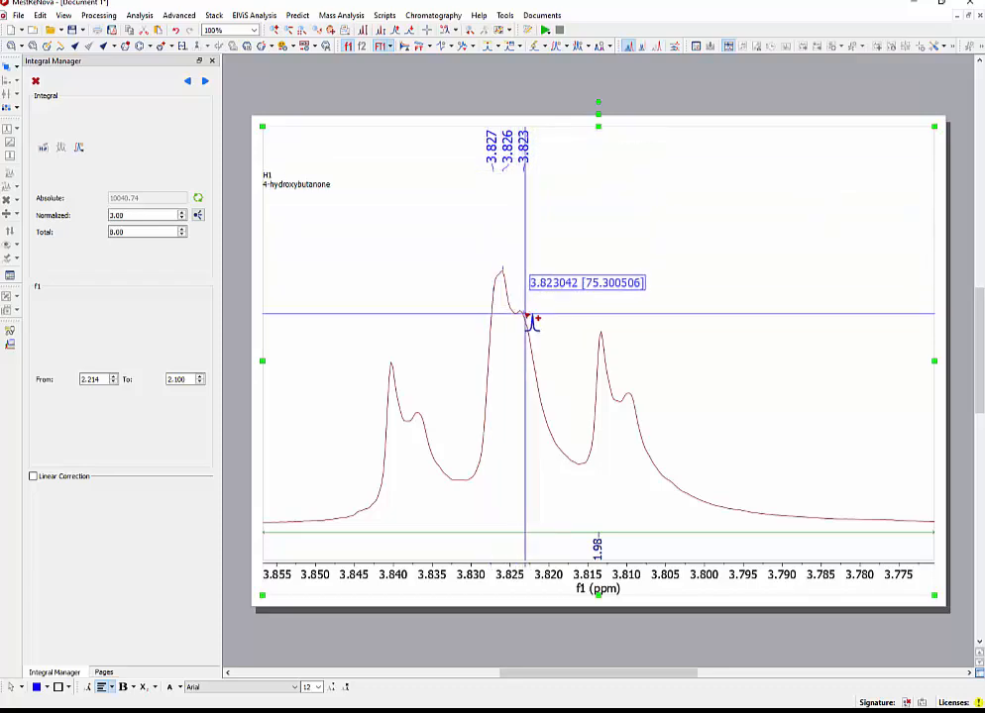
{"action": "left_click_drag", "start_coordinate": [348, 287], "coordinate": [695, 459]}
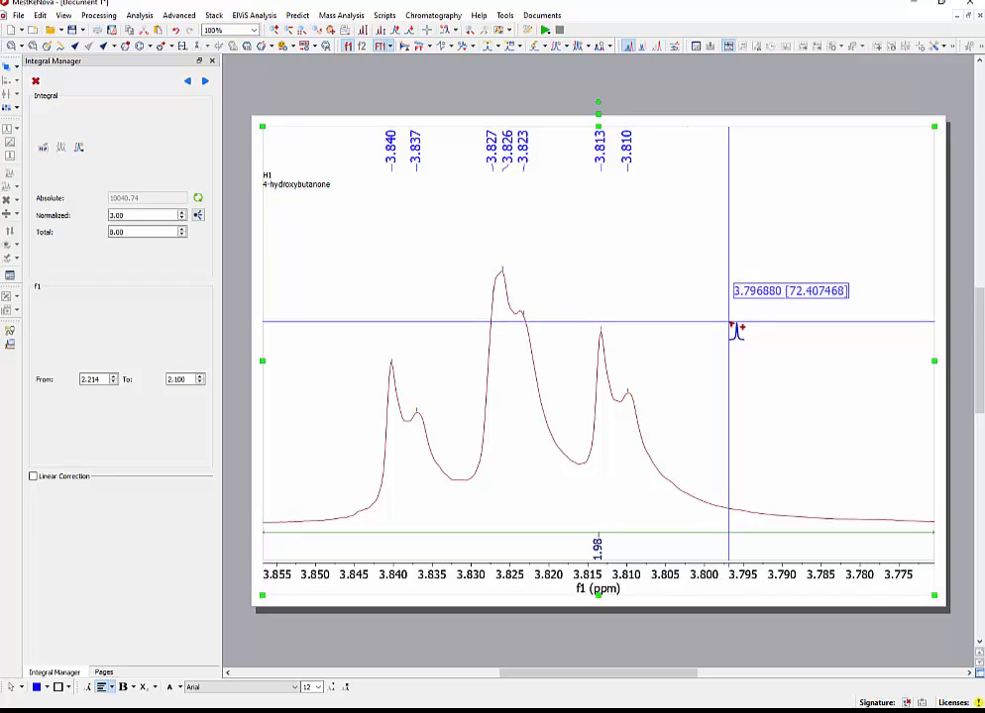
Peak-pick the triplet near 2.69 ppm with one low manual threshold spanning all three lines and their shoulders.
{"action": "key", "text": "f"}
{"action": "scroll", "coordinate": [738, 355], "scroll_direction": "down", "scroll_amount": 5}
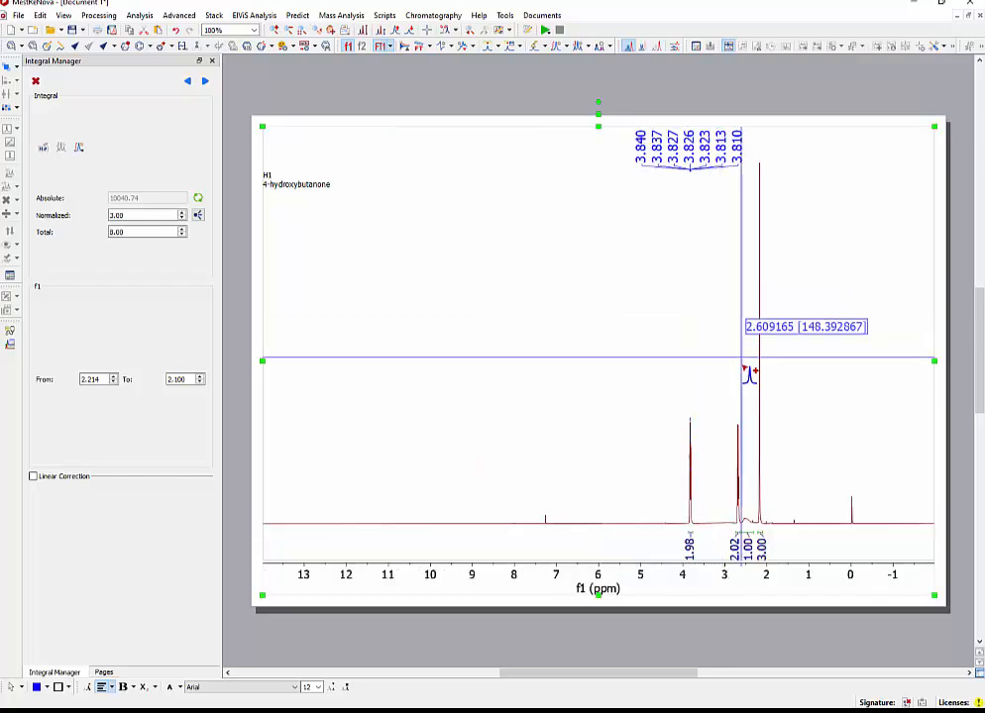
{"action": "key", "text": "z"}
{"action": "left_click_drag", "start_coordinate": [730, 419], "coordinate": [746, 416]}
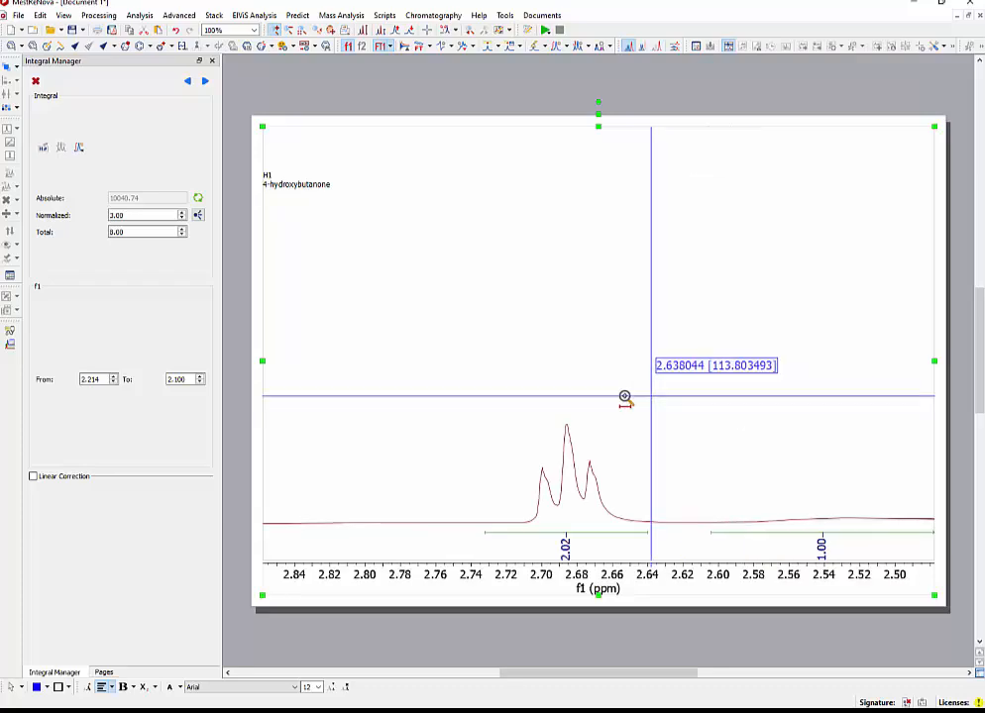
{"action": "left_click_drag", "start_coordinate": [486, 409], "coordinate": [640, 406]}
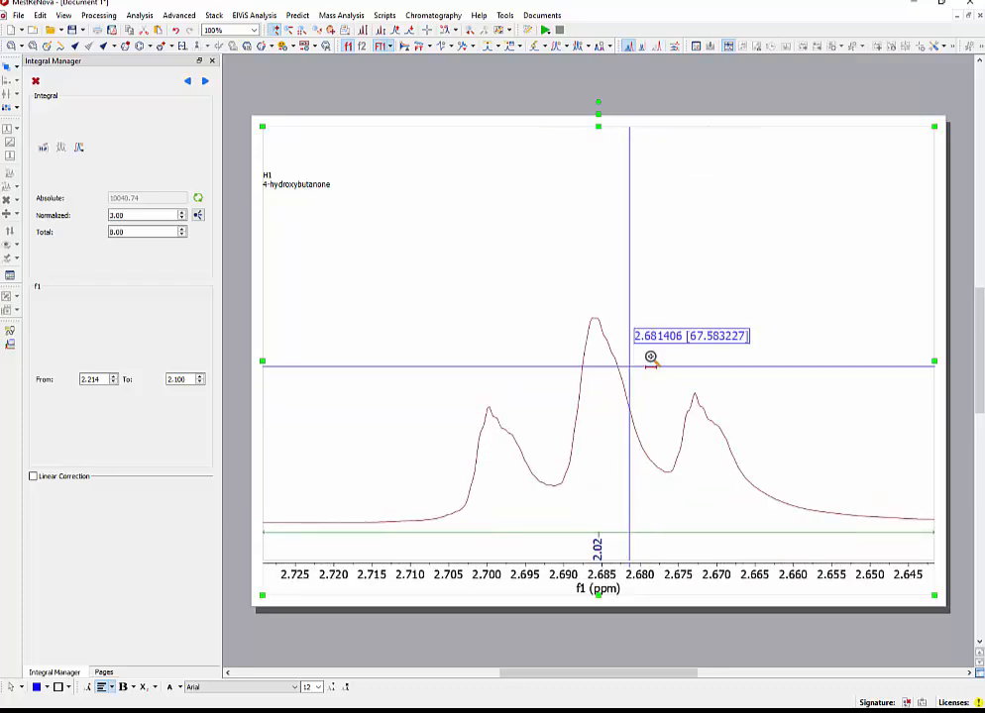
{"action": "scroll", "coordinate": [654, 358], "scroll_direction": "up", "scroll_amount": 2}
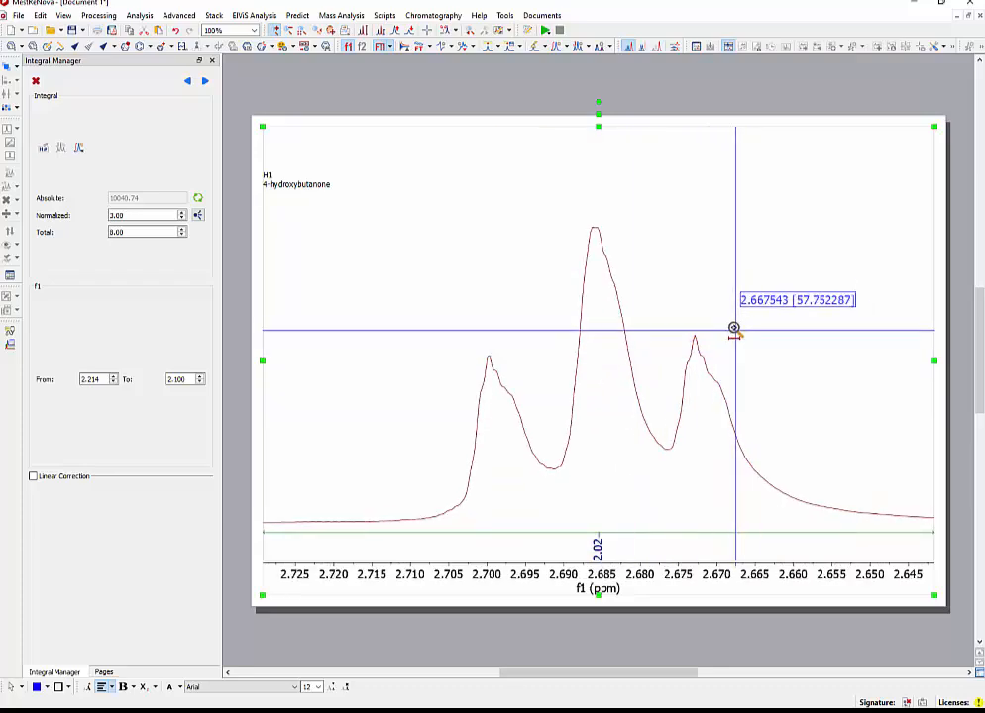
{"action": "left_click_drag", "start_coordinate": [412, 270], "coordinate": [783, 429]}
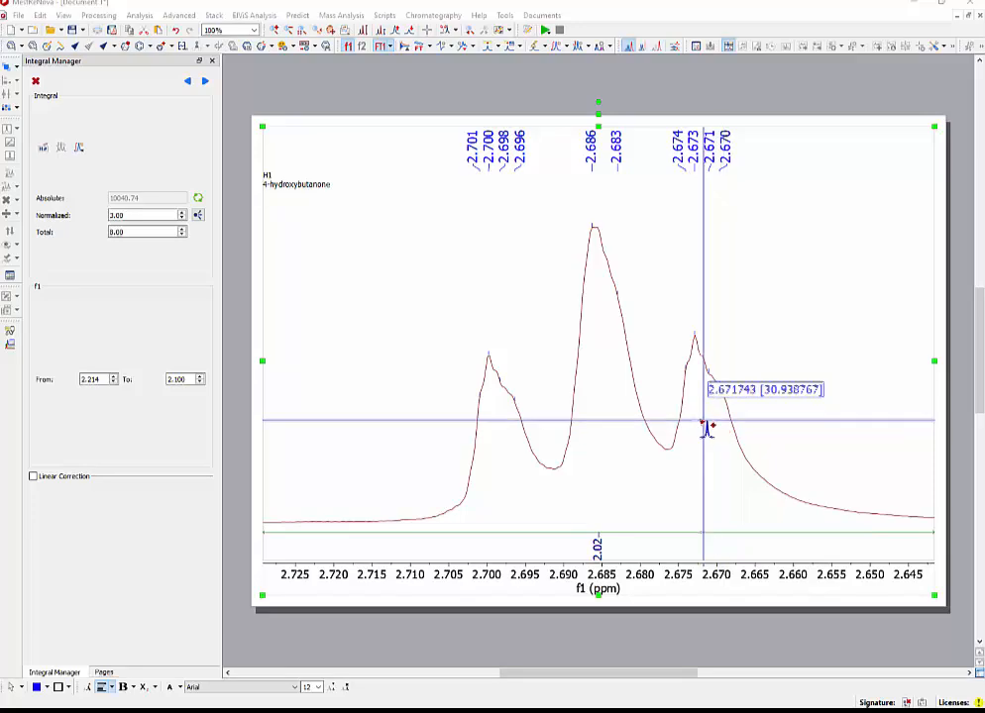
Switch to the NMR directions in Adobe Acrobat and read the page 4 and 5 instructions on chemical shifts, the crosshair and coupling constants.
{"action": "scroll", "coordinate": [664, 362], "scroll_direction": "down", "scroll_amount": 2}
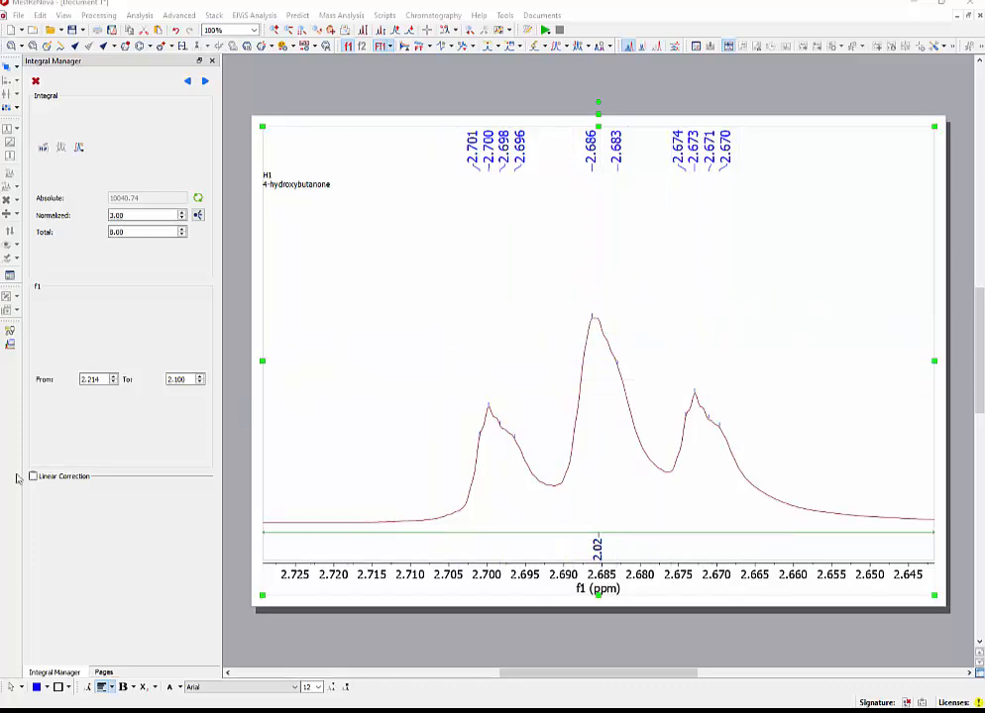
{"action": "key", "text": "alt+Tab"}
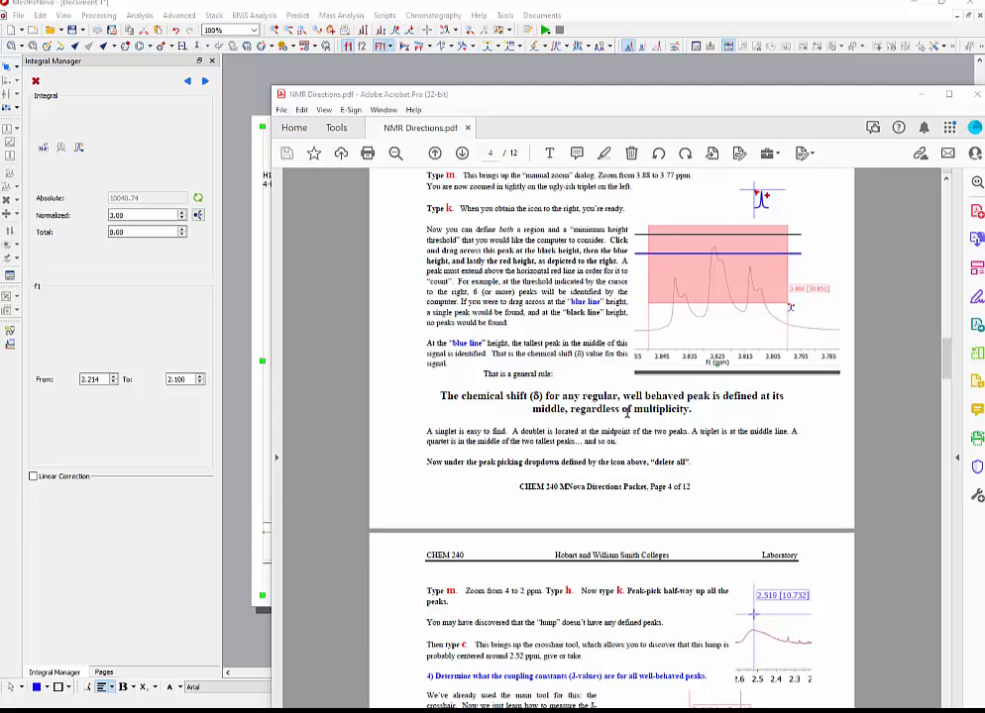
{"action": "key", "text": "alt+Tab"}
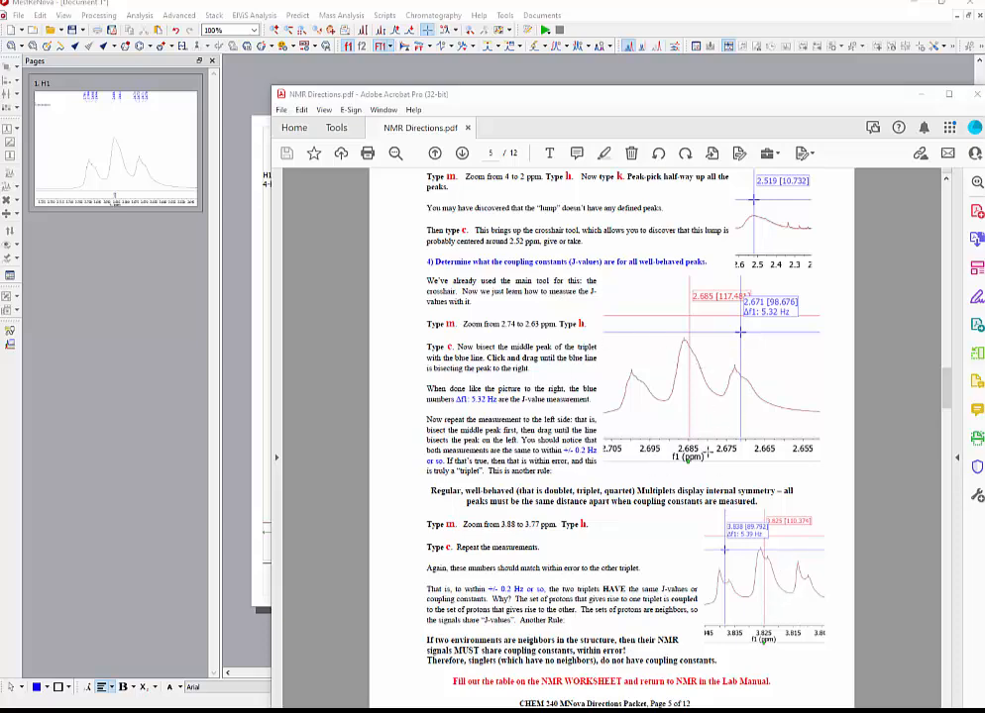
Switch to MestReNova and use the crosshair to measure the spacing from the middle line to each outer line of the 2.69 ppm triplet.
{"action": "left_click", "coordinate": [264, 420]}
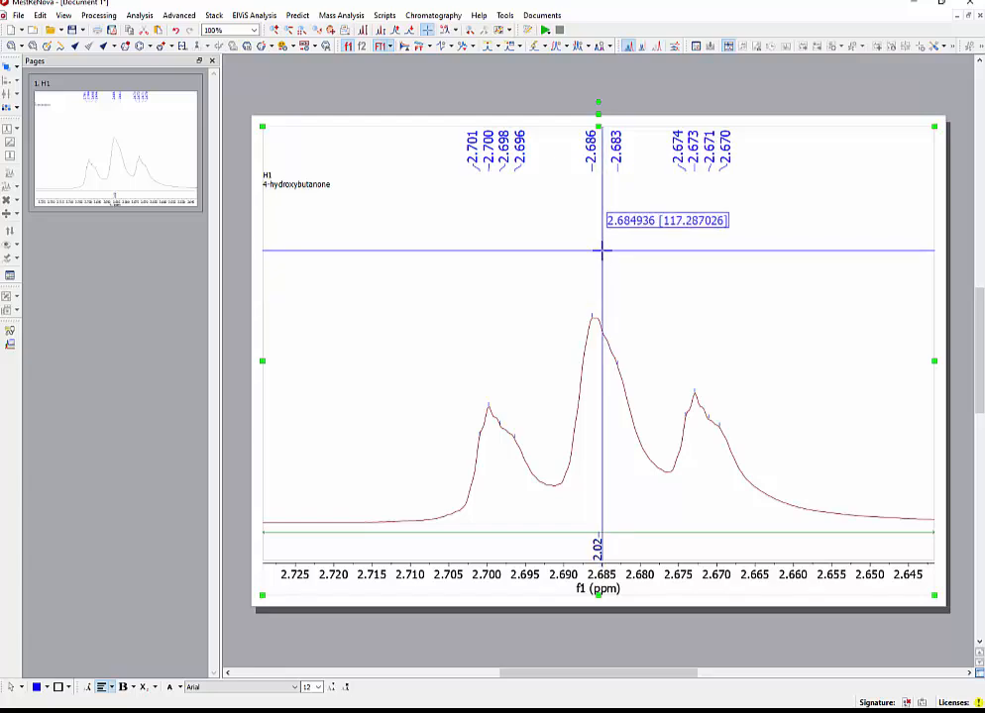
{"action": "left_click_drag", "start_coordinate": [602, 251], "coordinate": [704, 255]}
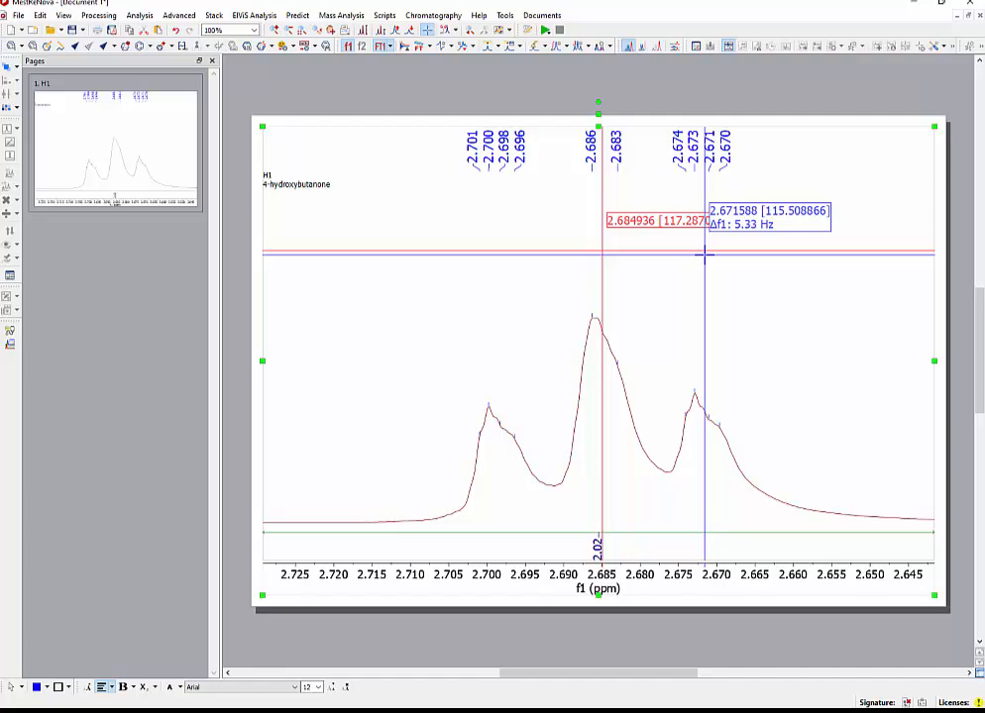
{"action": "left_click_drag", "start_coordinate": [279, 235], "coordinate": [238, 260]}
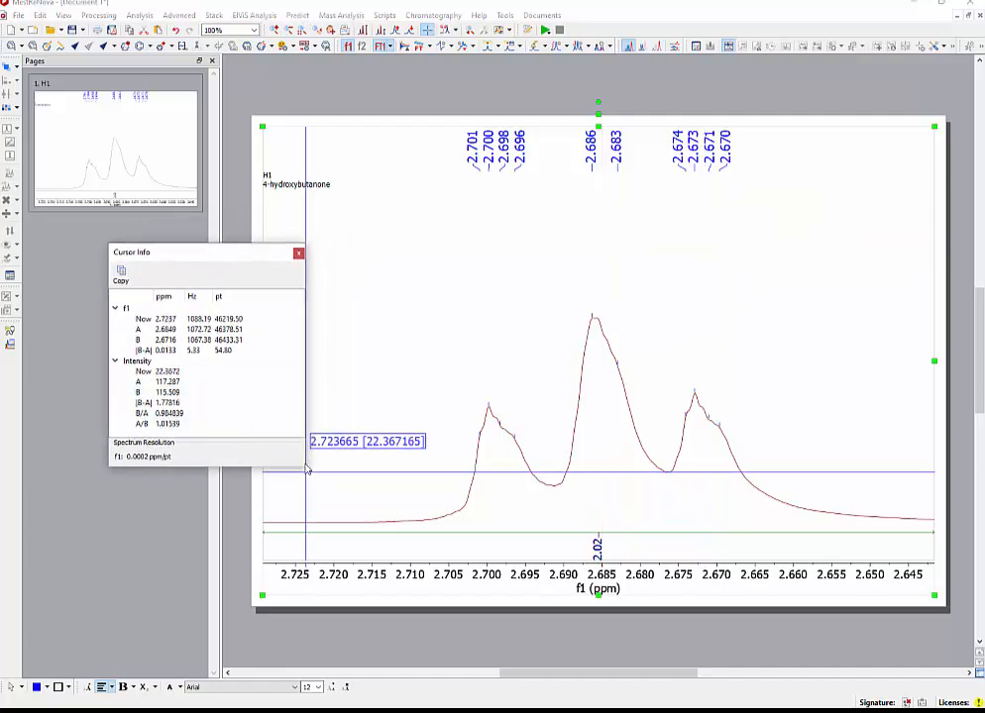
{"action": "left_click_drag", "start_coordinate": [305, 466], "coordinate": [338, 479]}
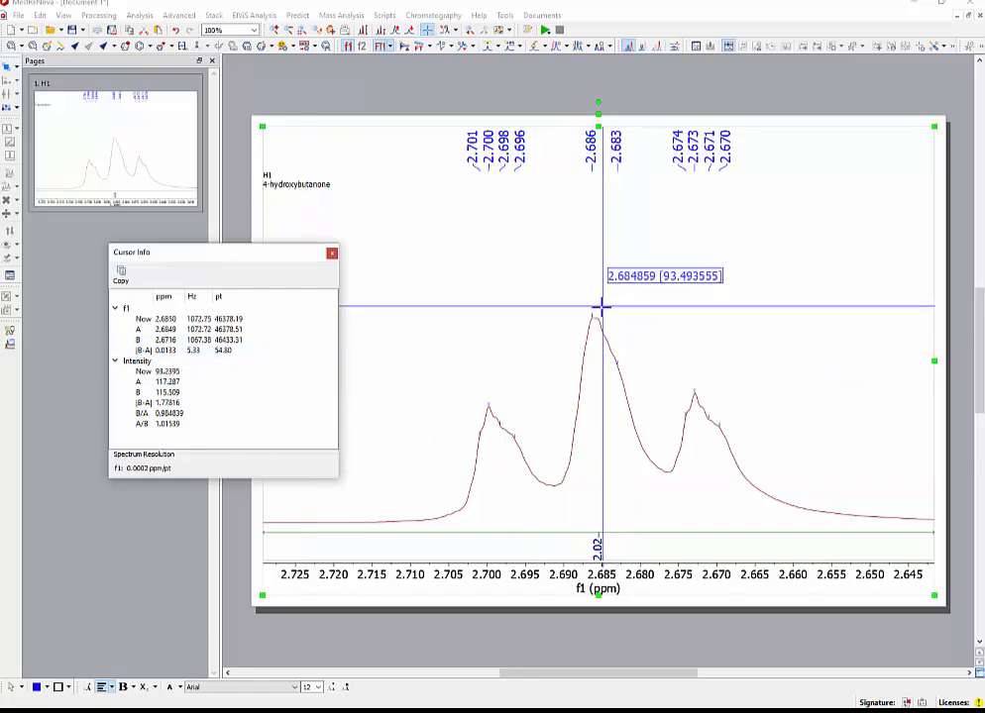
{"action": "left_click_drag", "start_coordinate": [601, 308], "coordinate": [702, 308]}
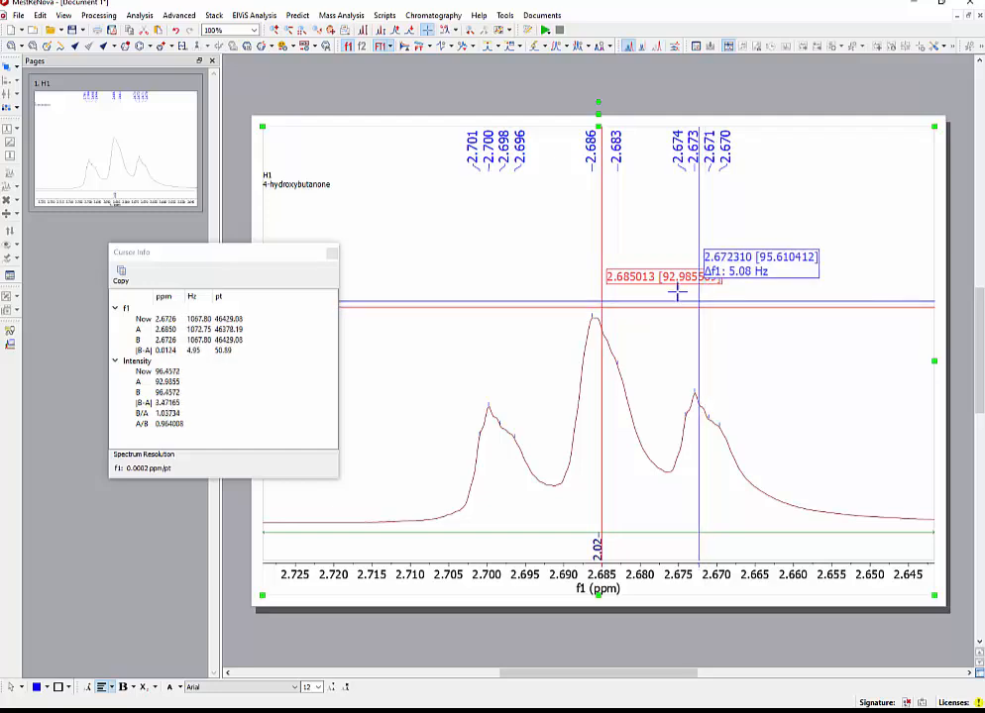
{"action": "left_click", "coordinate": [502, 309]}
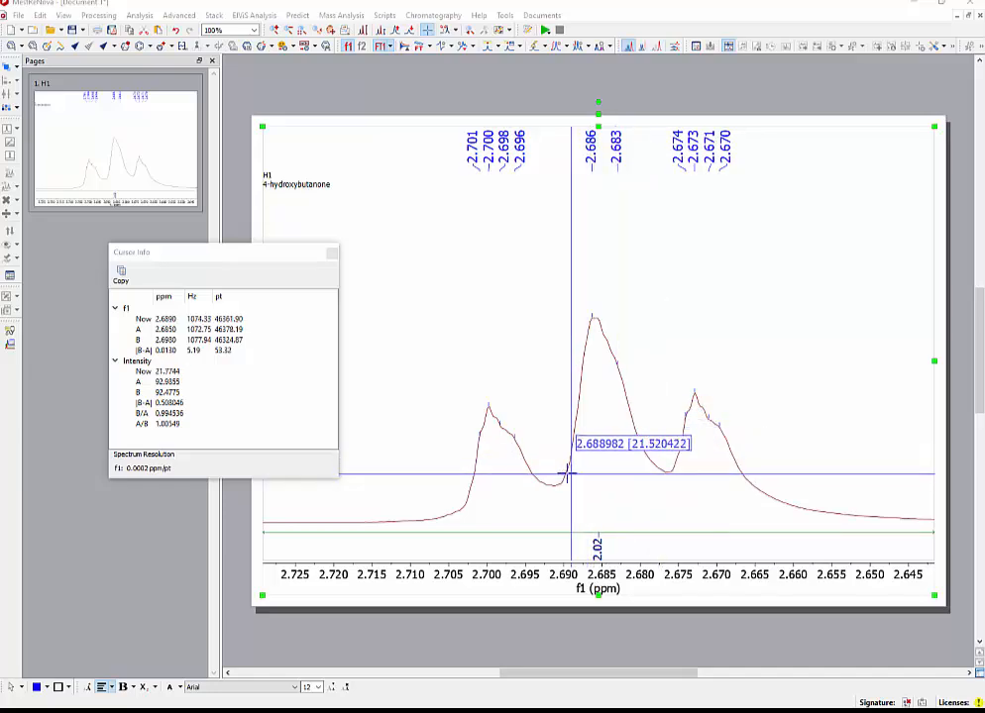
{"action": "left_click", "coordinate": [581, 336]}
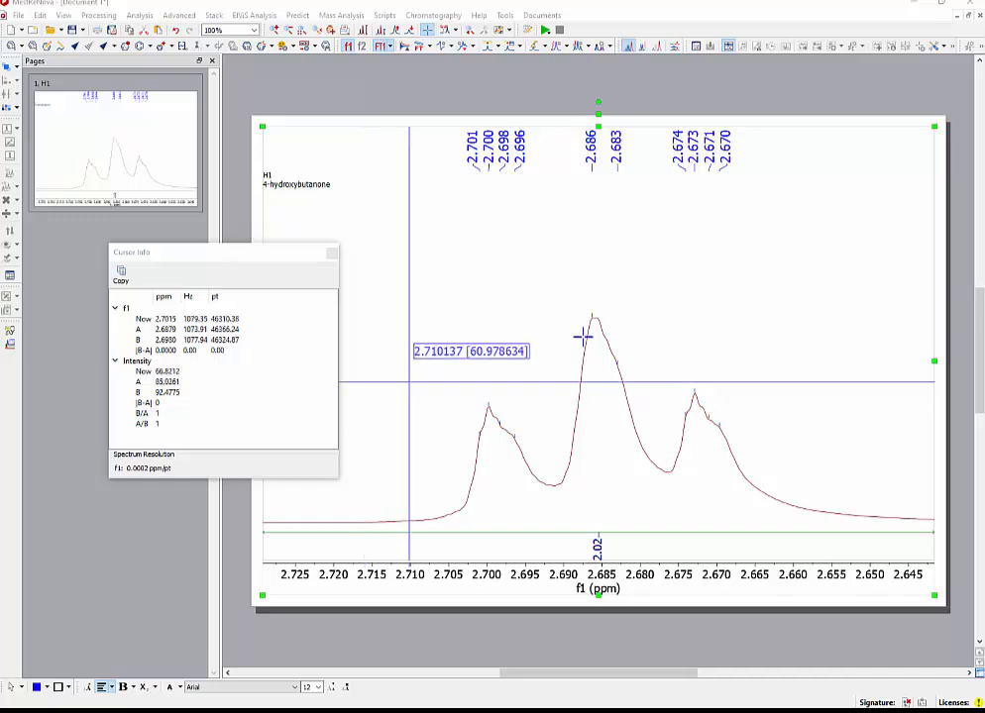
Measure the coupling constants from the middle line to both outer lines of the triplet near 3.82 ppm with the crosshair.
{"action": "double_click", "coordinate": [631, 287]}
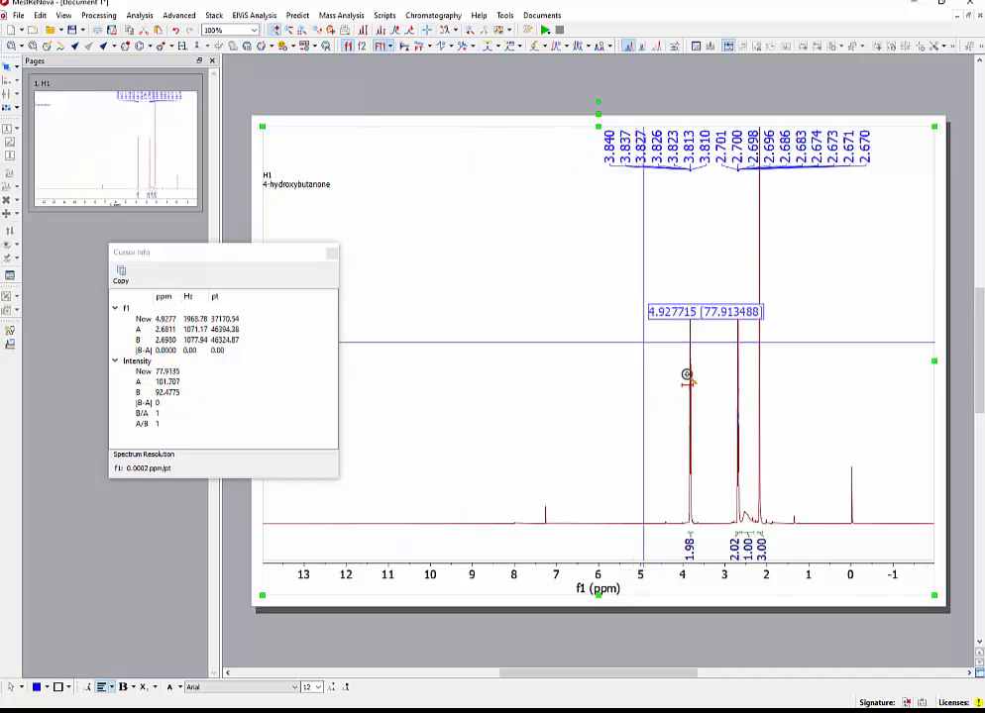
{"action": "left_click_drag", "start_coordinate": [682, 389], "coordinate": [704, 353]}
{"action": "left_click_drag", "start_coordinate": [447, 405], "coordinate": [558, 402]}
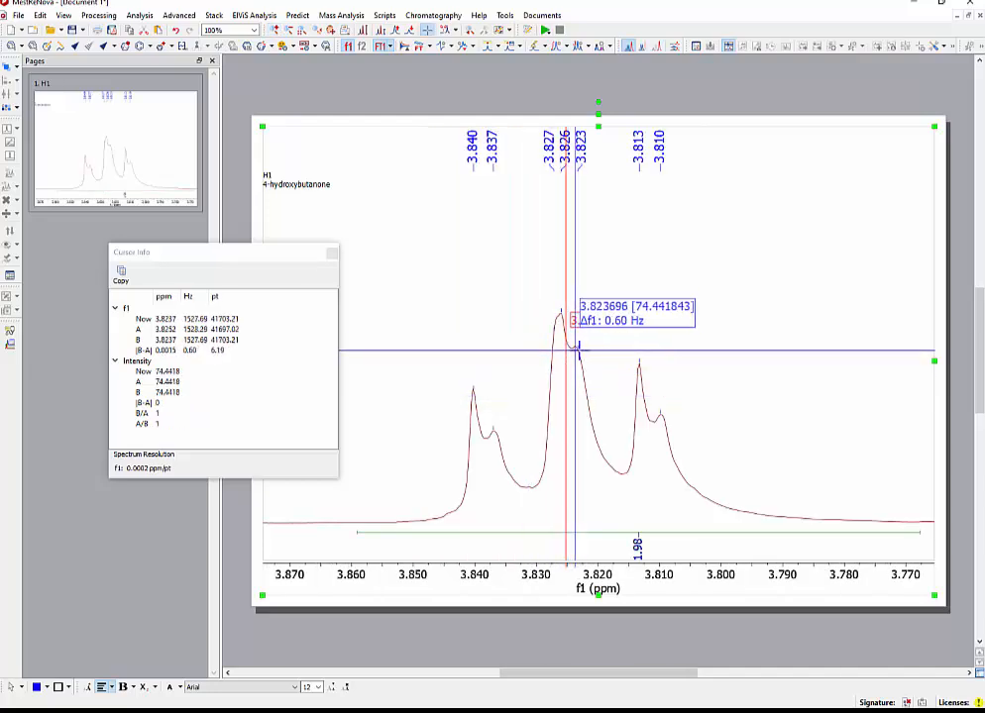
{"action": "left_click", "coordinate": [659, 354]}
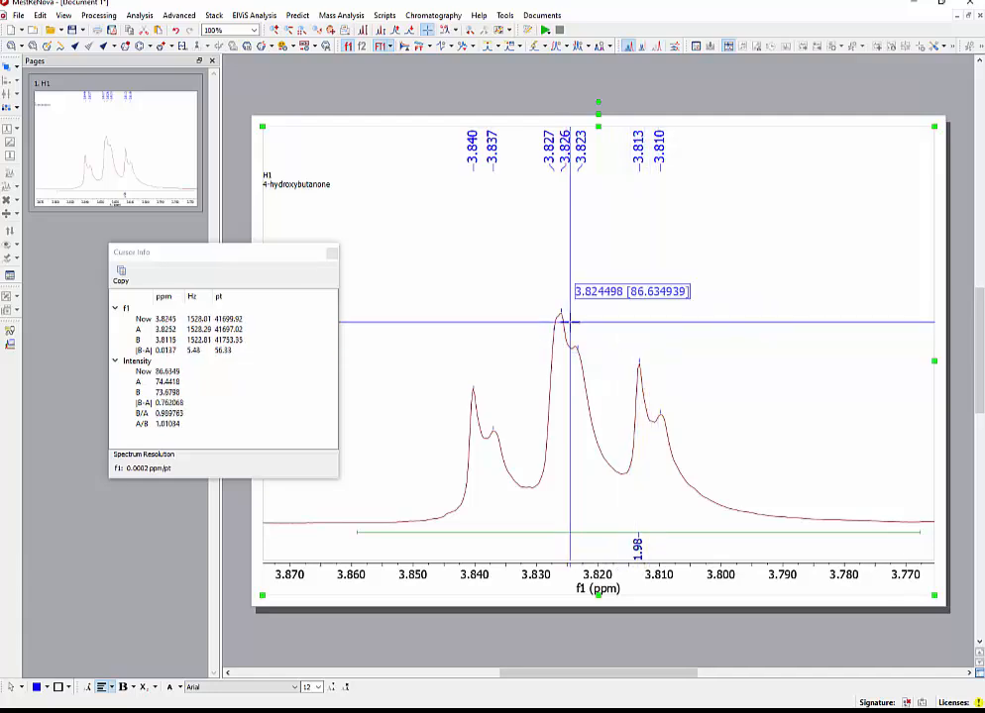
{"action": "left_click", "coordinate": [566, 322]}
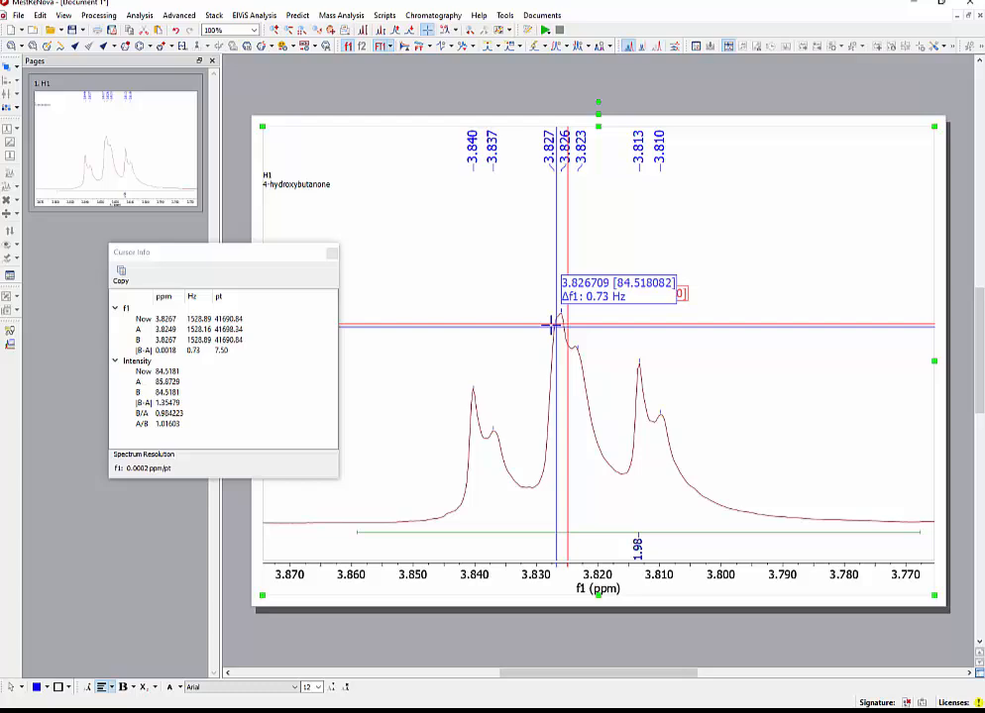
{"action": "left_click", "coordinate": [487, 314]}
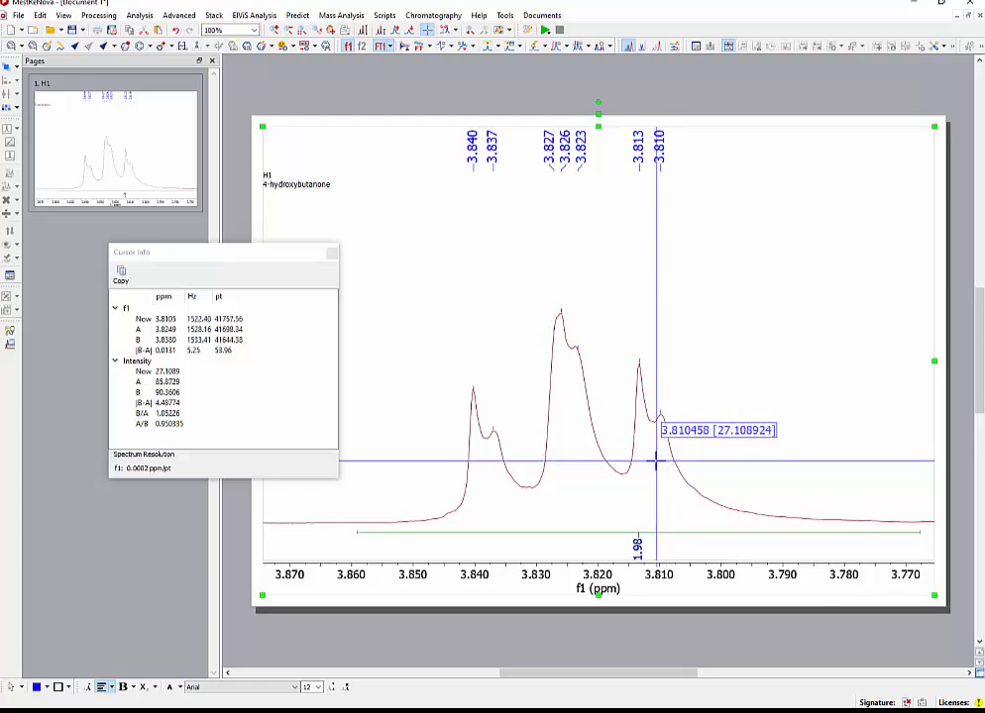
Reference the spectrum on the CDCl3 line, keeping the new shift at 7.2600 ppm.
{"action": "key", "text": "f"}
{"action": "key", "text": "z"}
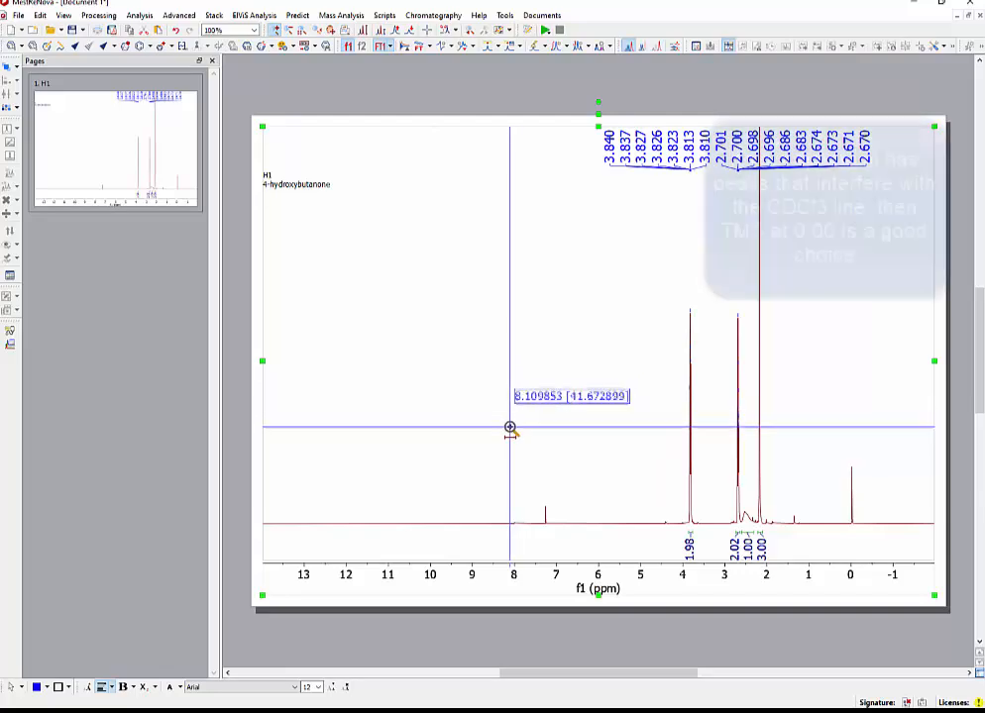
{"action": "left_click_drag", "start_coordinate": [524, 476], "coordinate": [557, 466]}
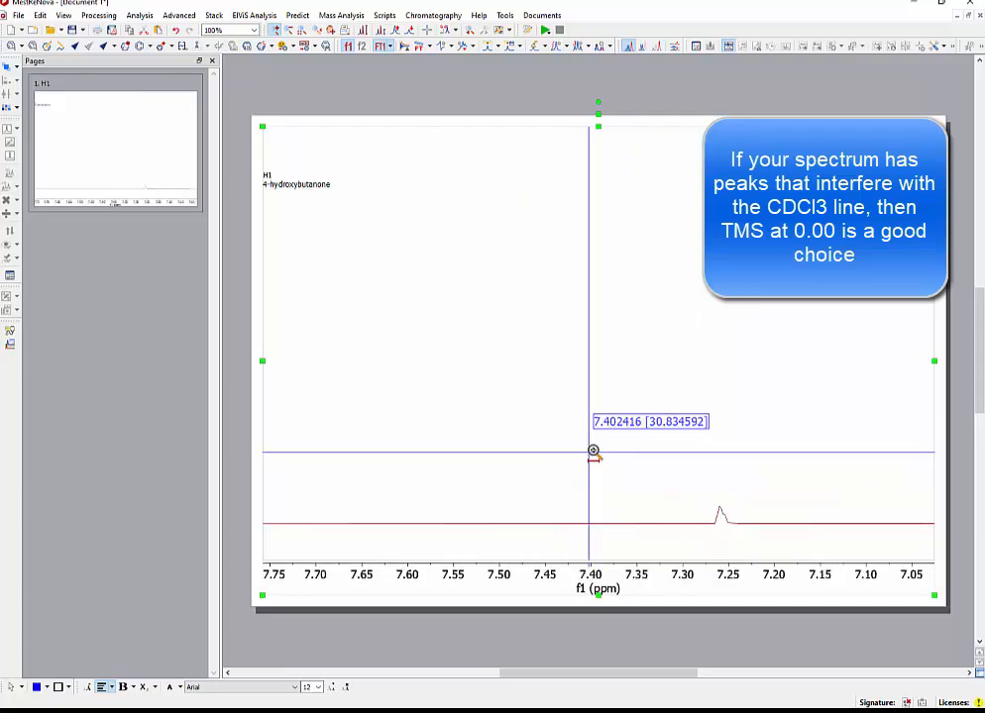
{"action": "left_click", "coordinate": [720, 510]}
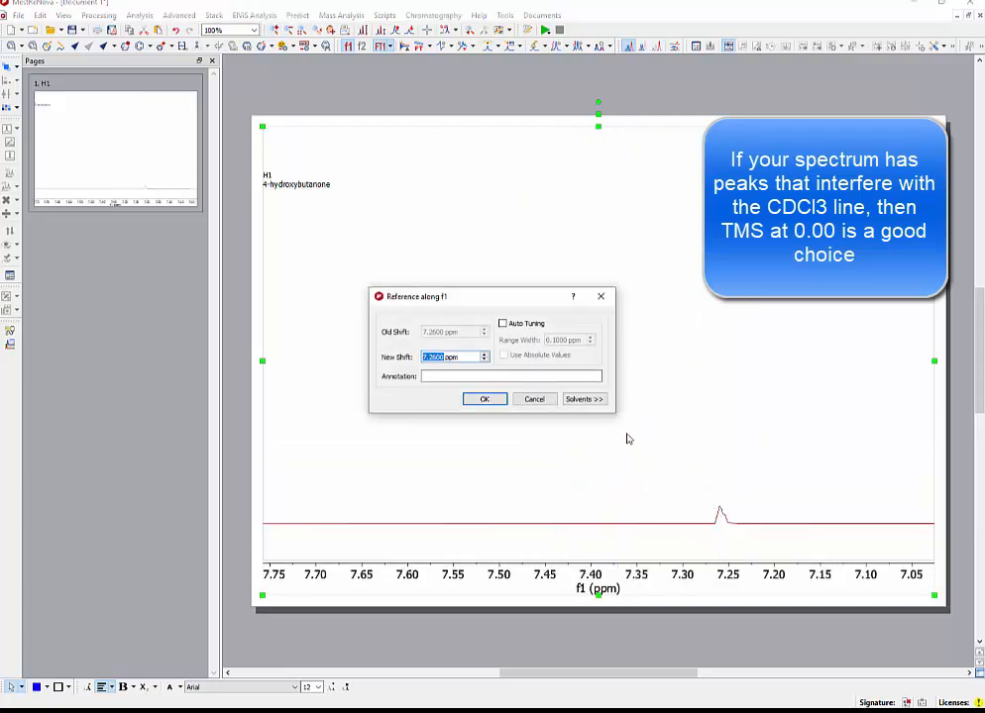
{"action": "left_click", "coordinate": [485, 400]}
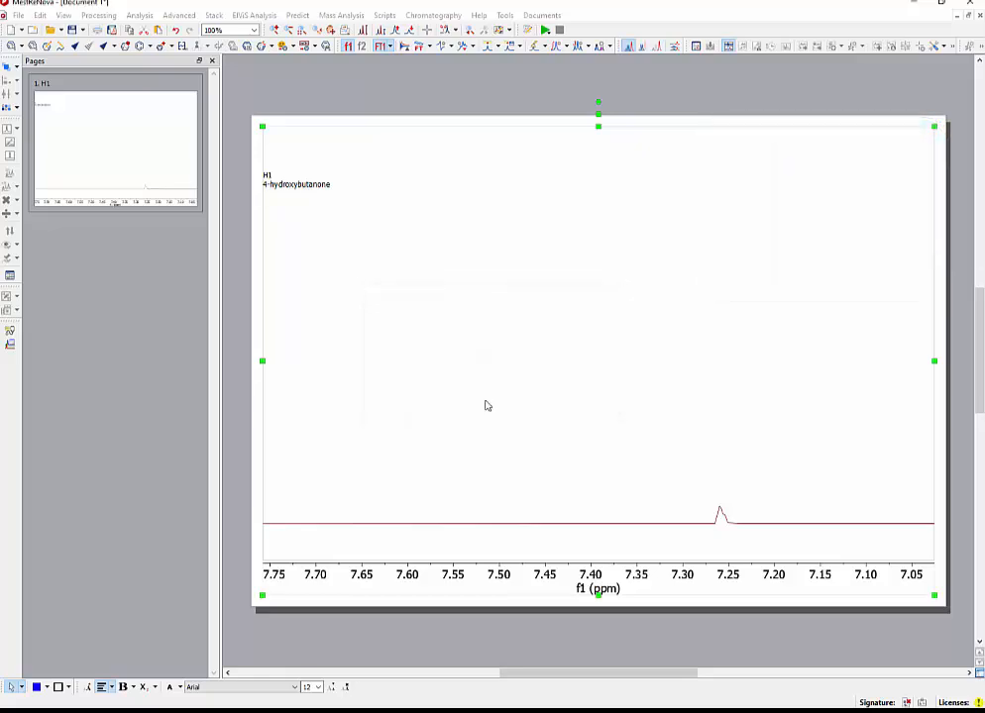
Show the region from about 4.3 to 1.9 ppm and look at the options for the singlet's integral near 2.17 ppm.
{"action": "key", "text": "f"}
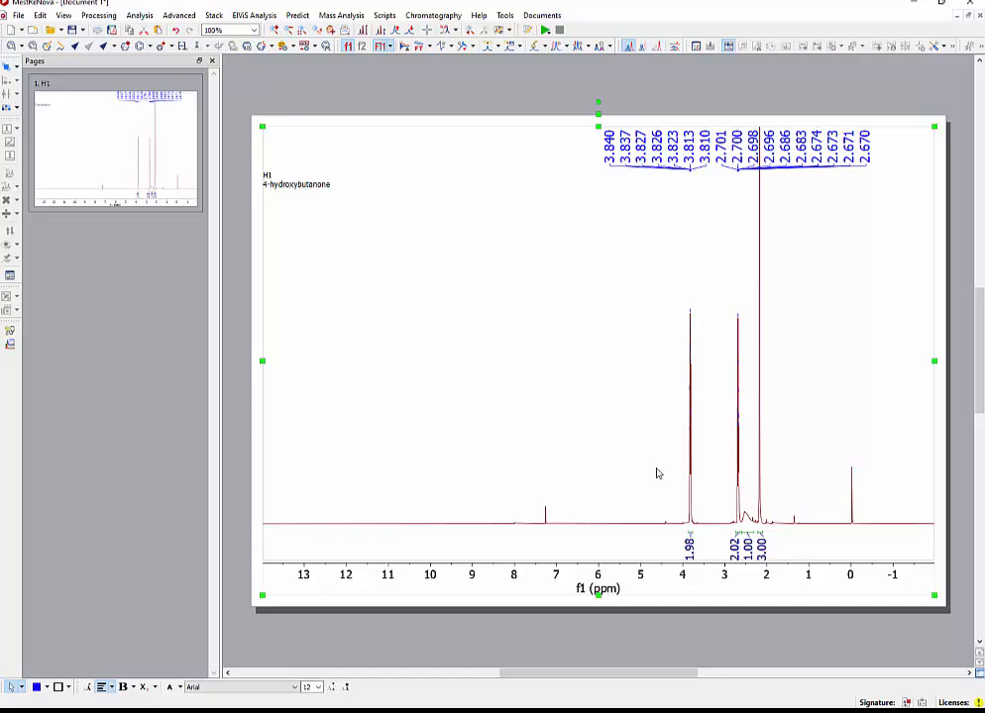
{"action": "key", "text": "z"}
{"action": "left_click_drag", "start_coordinate": [670, 487], "coordinate": [771, 488]}
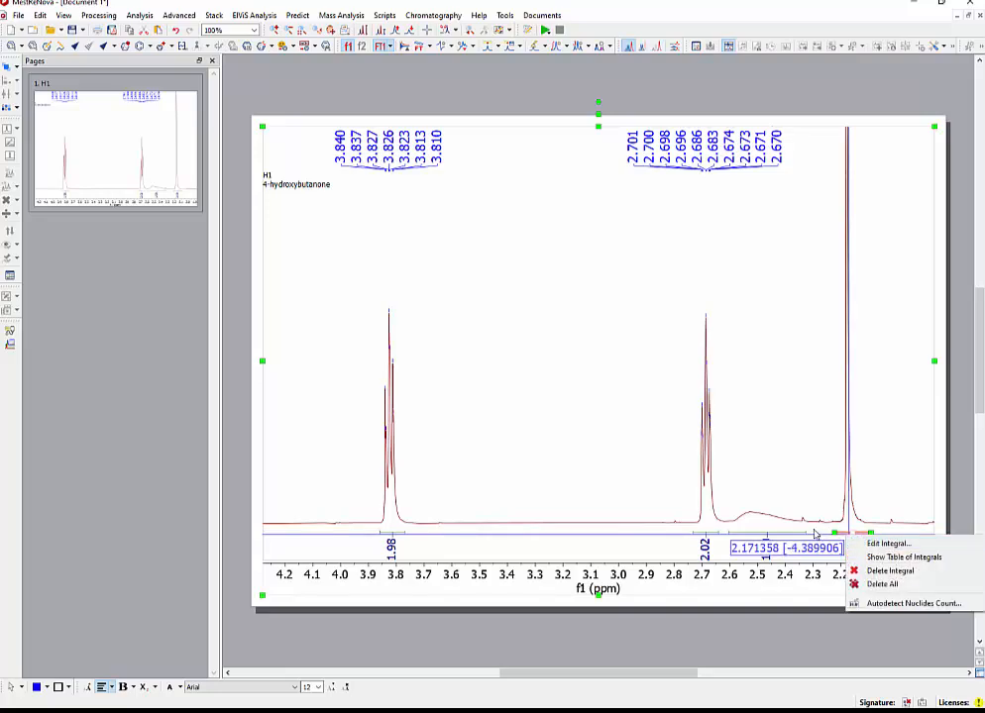
{"action": "left_click", "coordinate": [783, 488]}
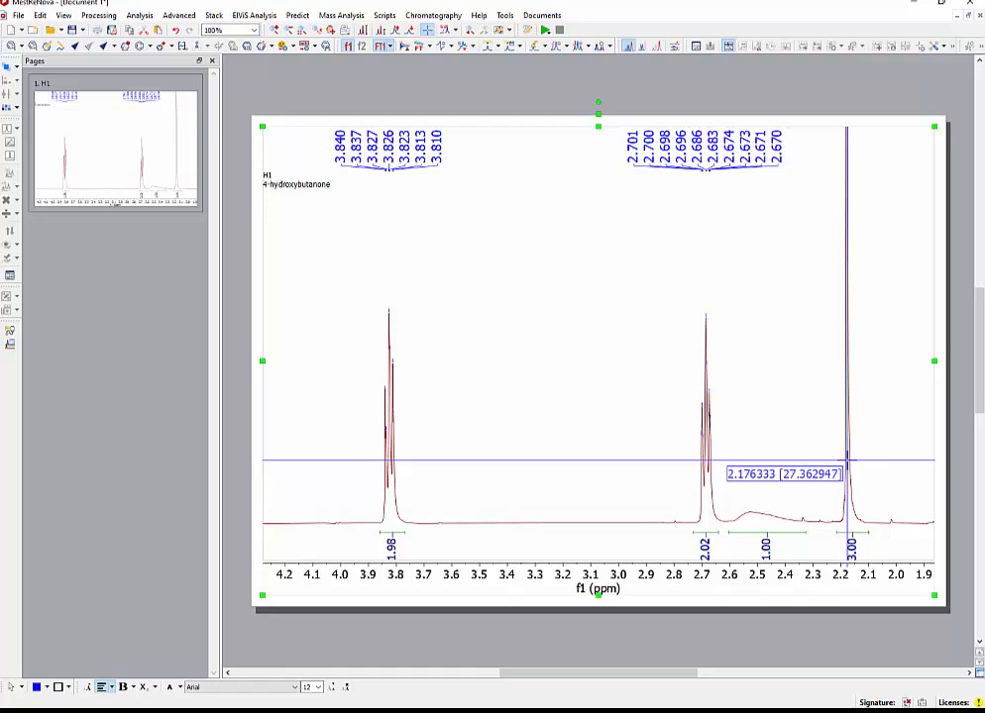
Lower the spectrum's intensity and peak-pick the singlet near 2.18 ppm with a manual threshold across the upper part of its line.
{"action": "scroll", "coordinate": [790, 343], "scroll_direction": "down", "scroll_amount": 3}
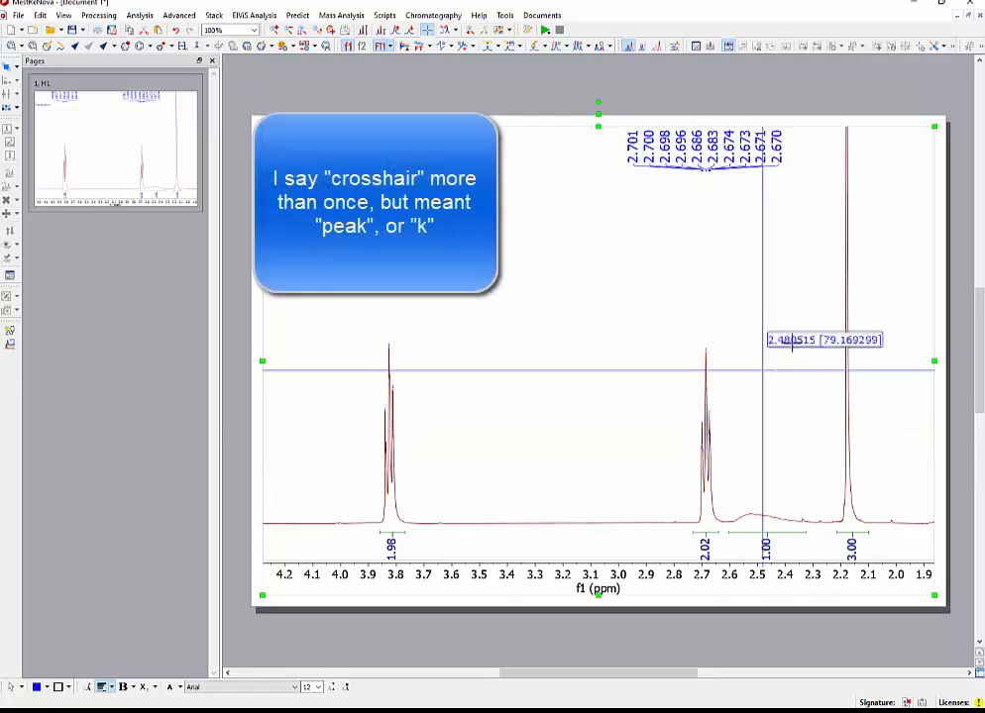
{"action": "scroll", "coordinate": [827, 300], "scroll_direction": "down", "scroll_amount": 3}
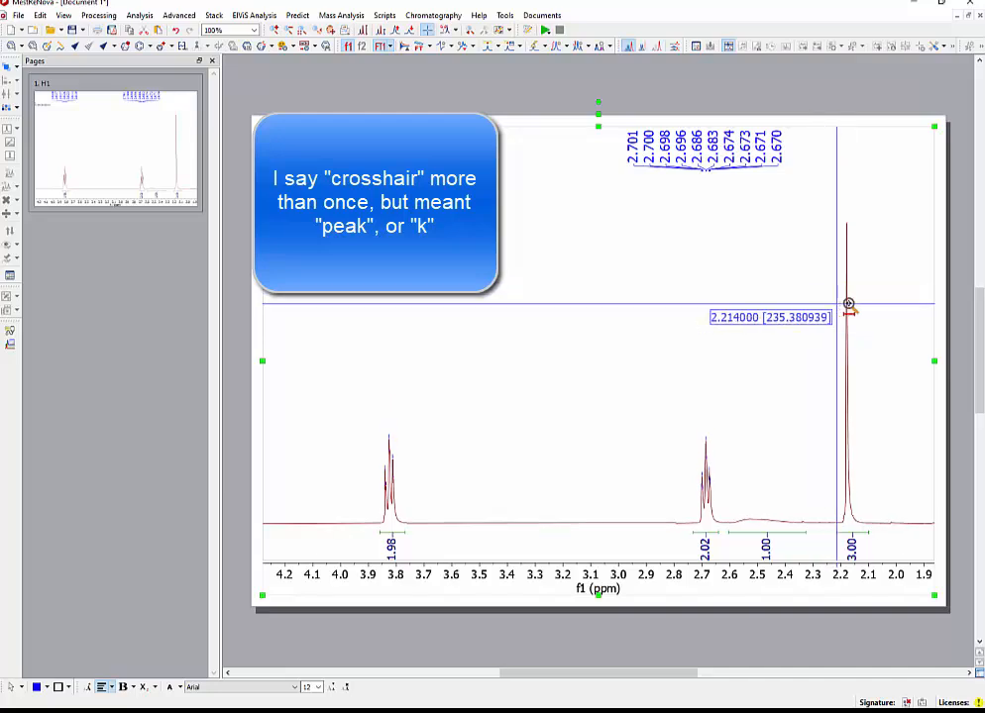
{"action": "left_click_drag", "start_coordinate": [826, 308], "coordinate": [867, 305]}
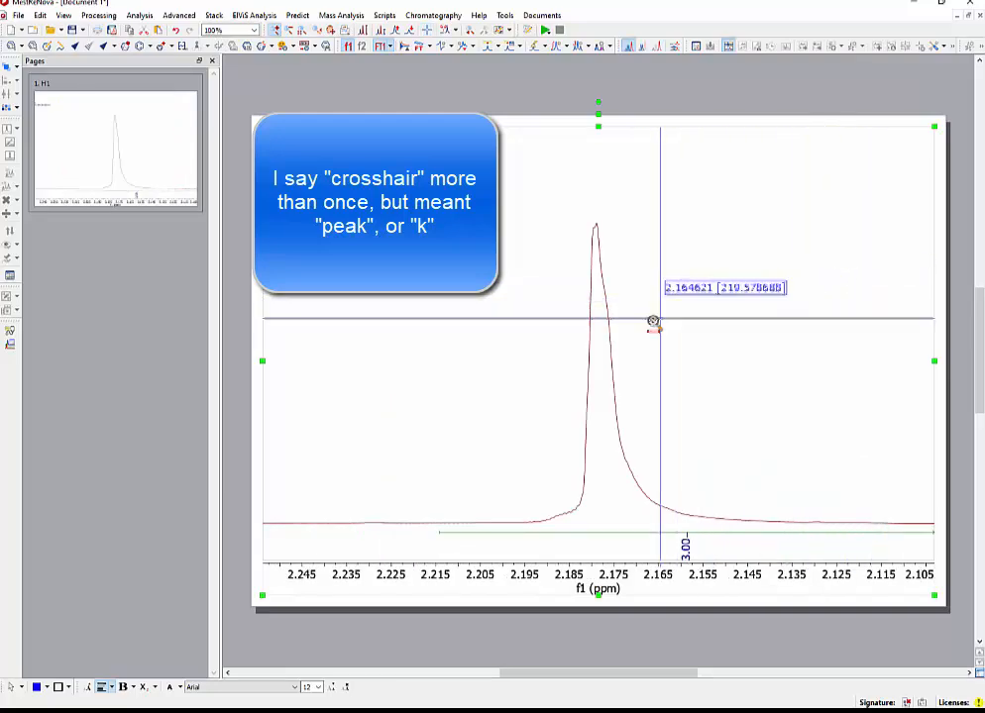
{"action": "left_click_drag", "start_coordinate": [528, 283], "coordinate": [662, 338]}
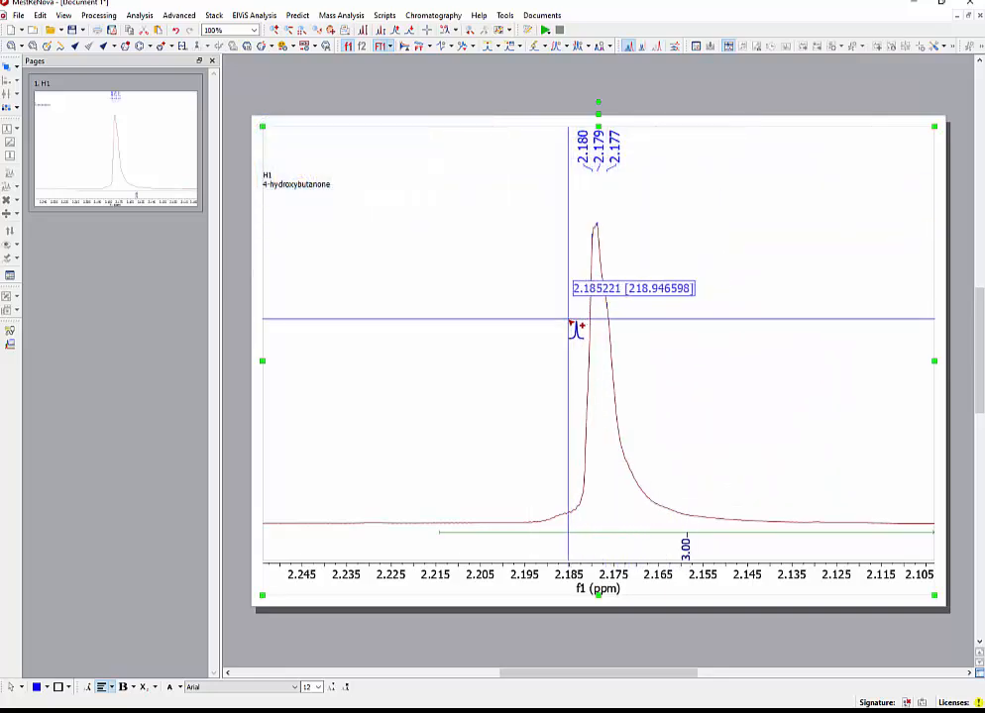
Measure the coupling constant again on the 3.82 ppm triplet, from its middle line to the upfield line near 3.81 ppm.
{"action": "key", "text": "f"}
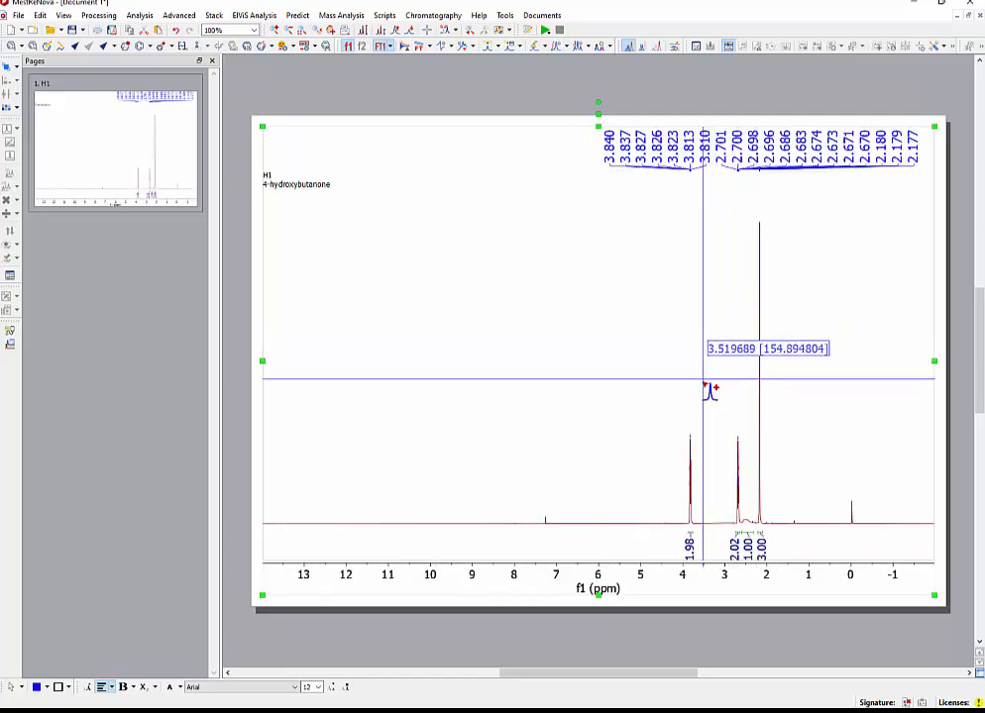
{"action": "key", "text": "k"}
{"action": "left_click_drag", "start_coordinate": [674, 397], "coordinate": [778, 396]}
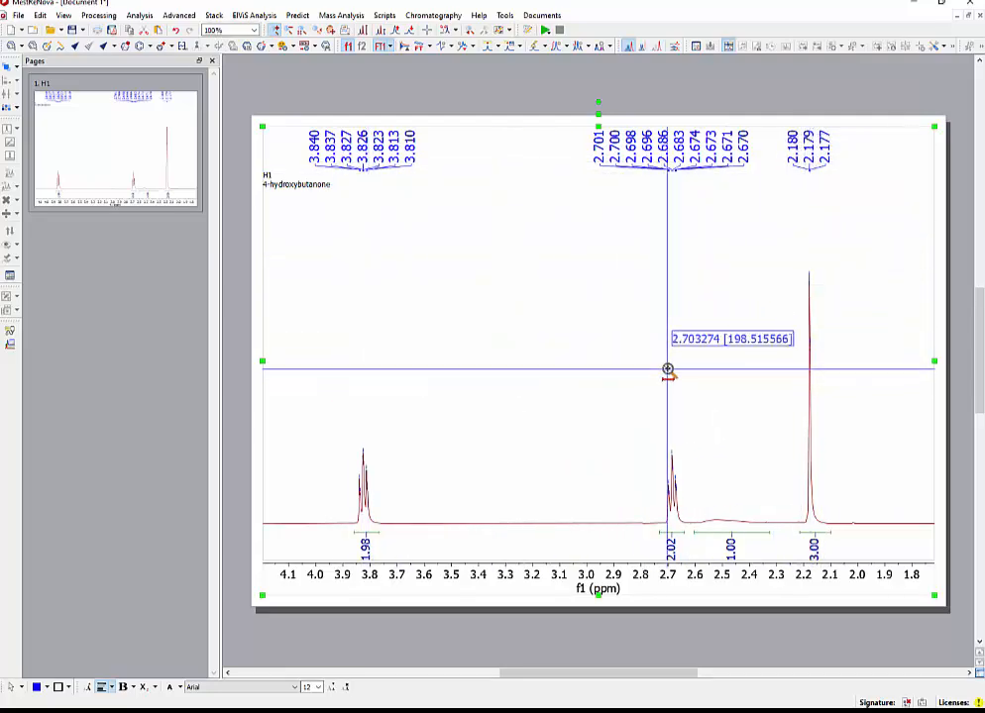
{"action": "scroll", "coordinate": [718, 388], "scroll_direction": "up", "scroll_amount": 4}
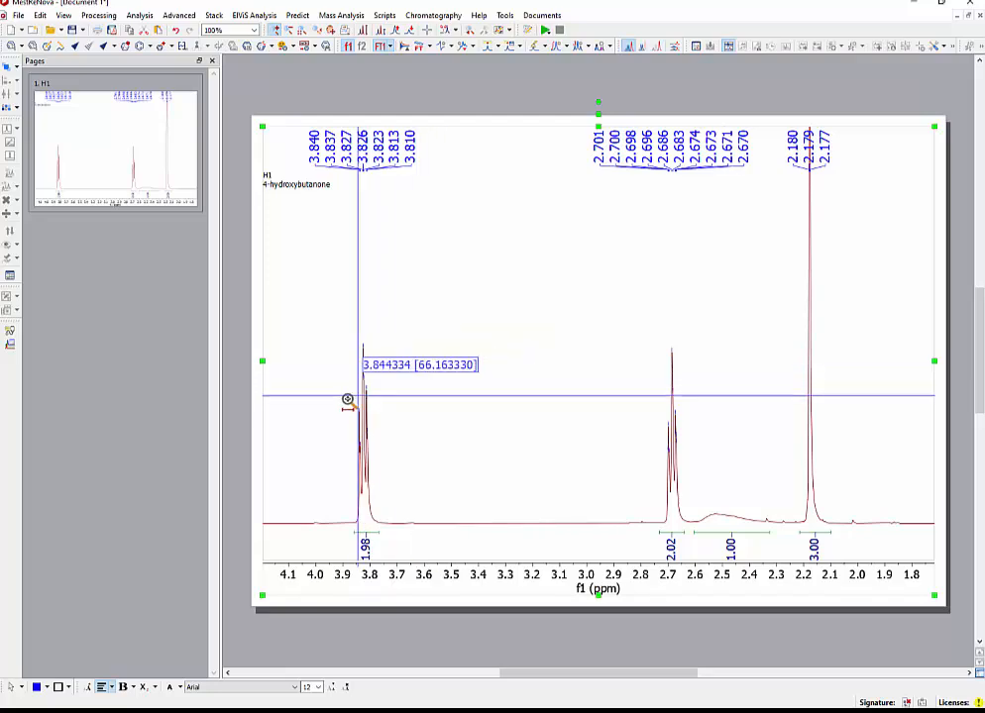
{"action": "left_click_drag", "start_coordinate": [349, 398], "coordinate": [376, 396]}
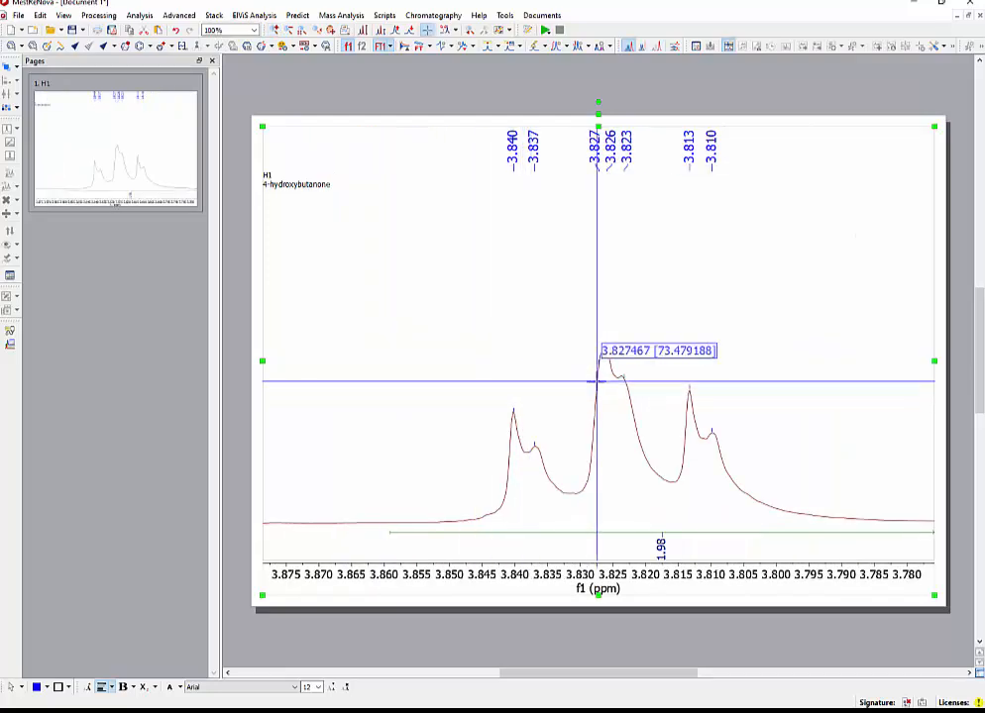
{"action": "left_click", "coordinate": [612, 380]}
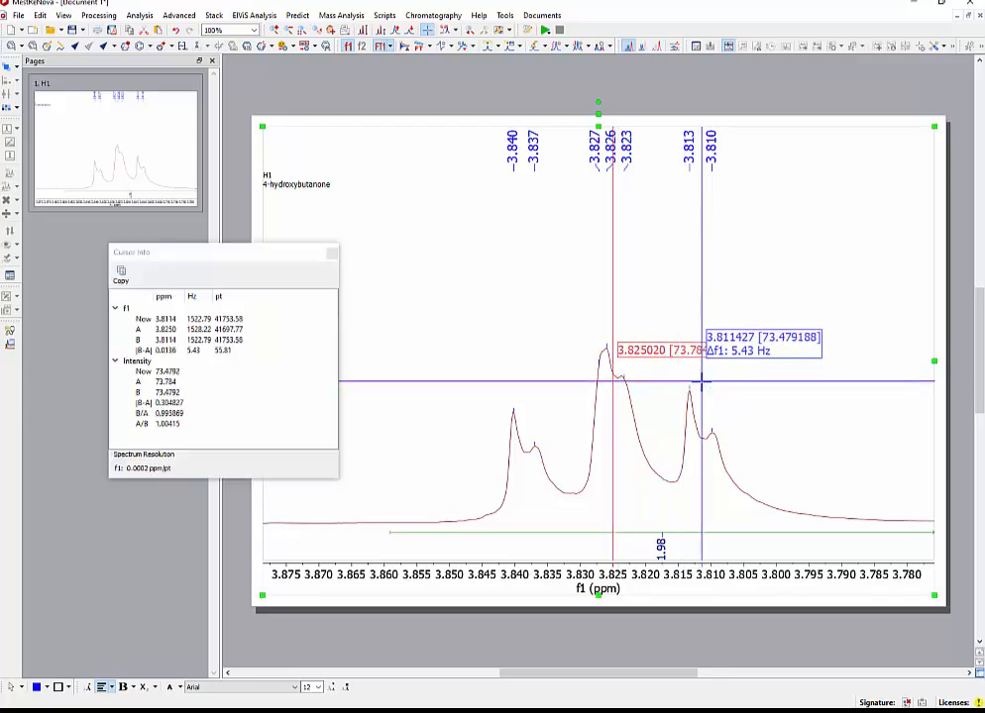